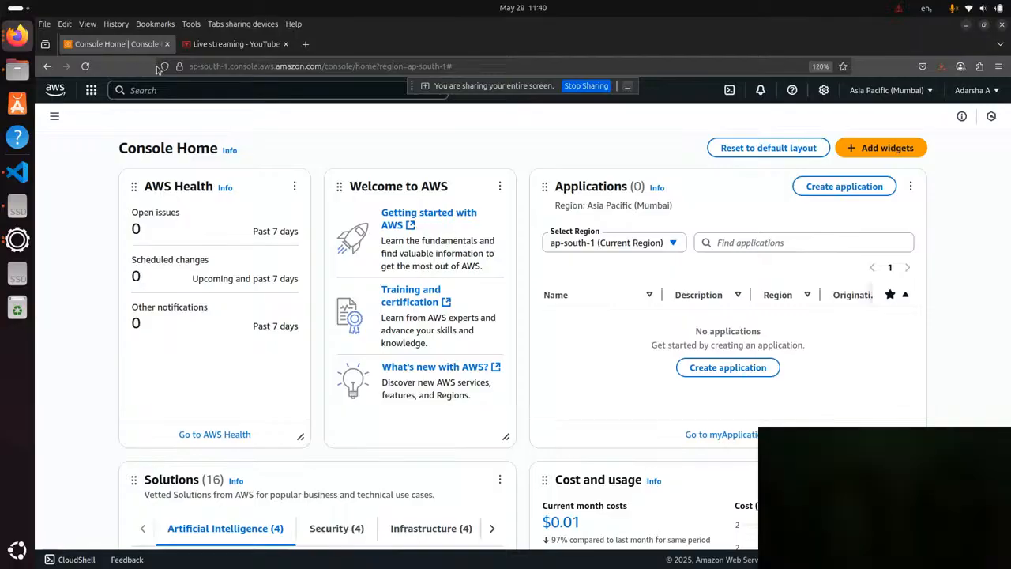
View the list of available AWS Regions, keeping Asia Pacific (Mumbai) selected.
drag(477, 90, 533, 45)
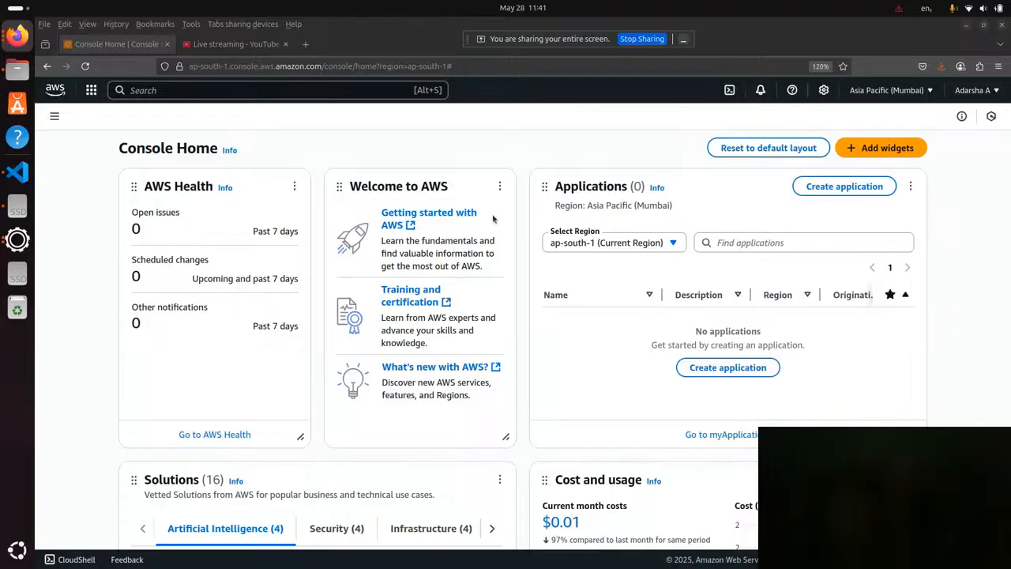
click(894, 94)
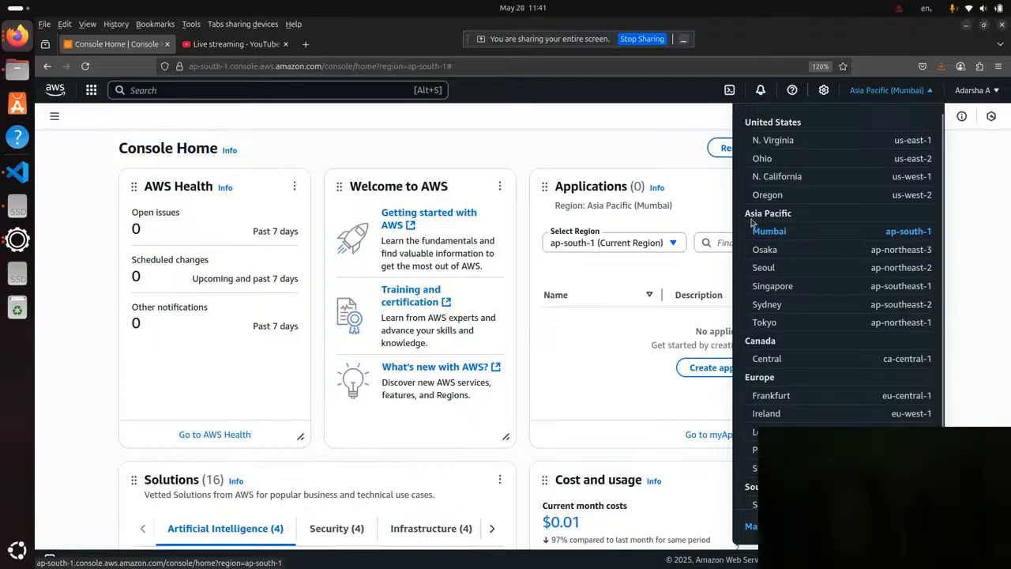
click(590, 130)
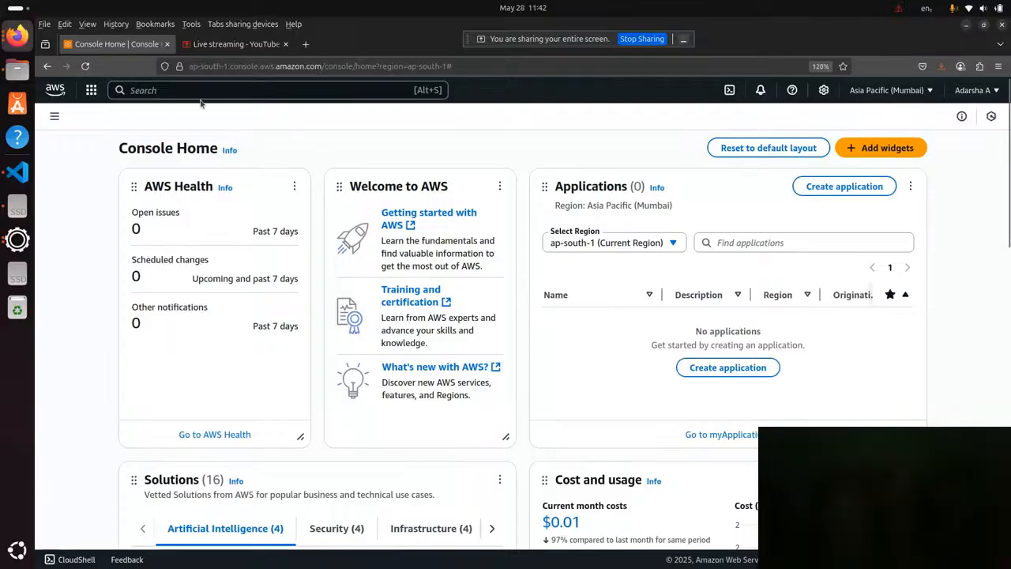
Search the AWS services for "ec2", open the EC2 dashboard and dismiss the landing page notice.
click(171, 91)
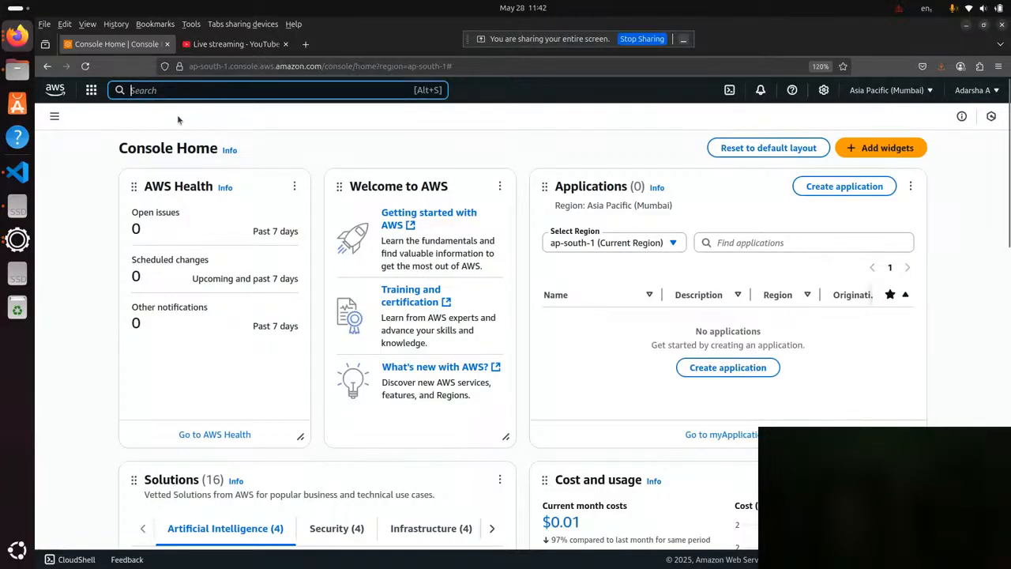
text(ec2)
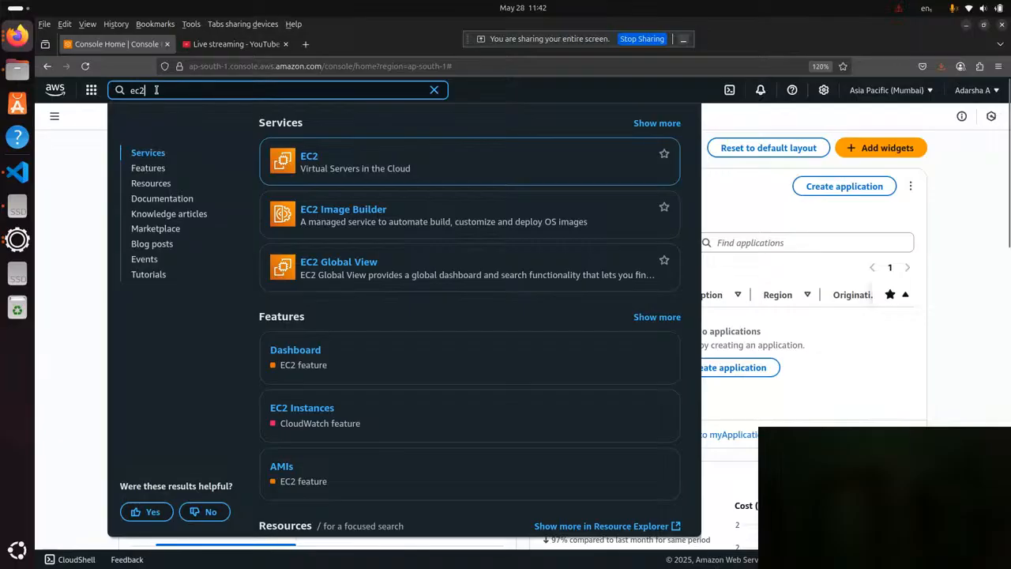
mouse_move(359, 168)
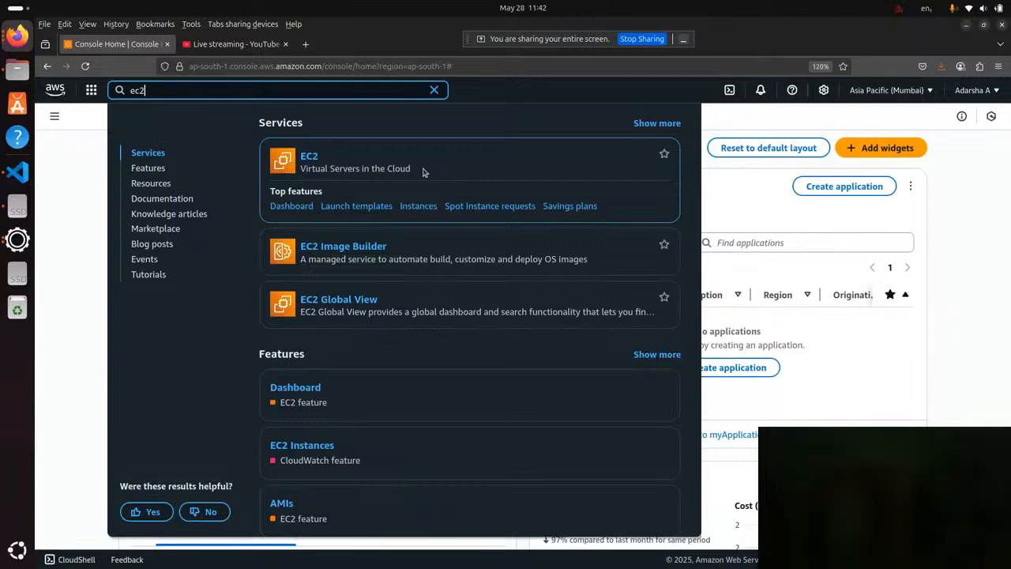
click(308, 160)
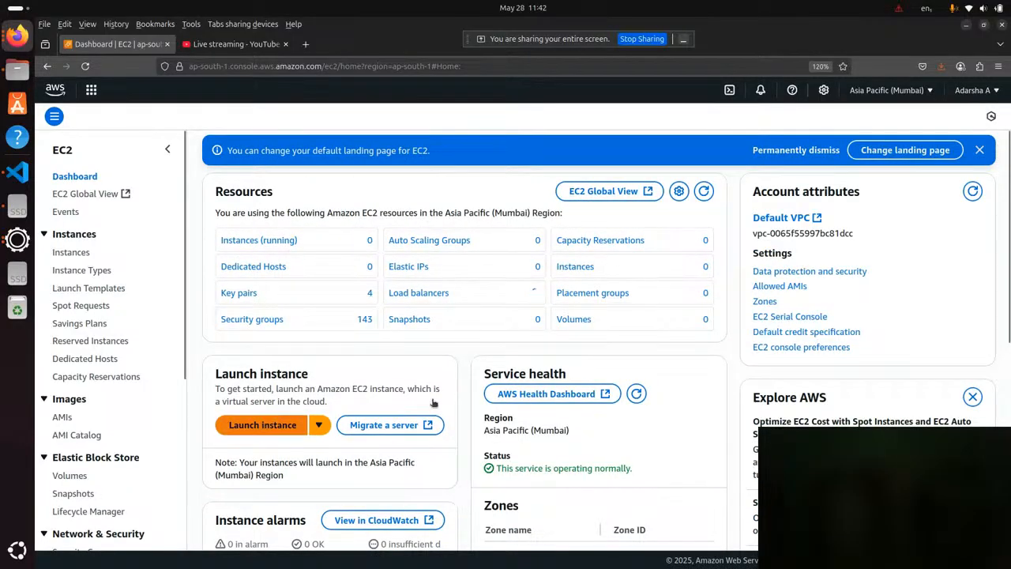
click(980, 151)
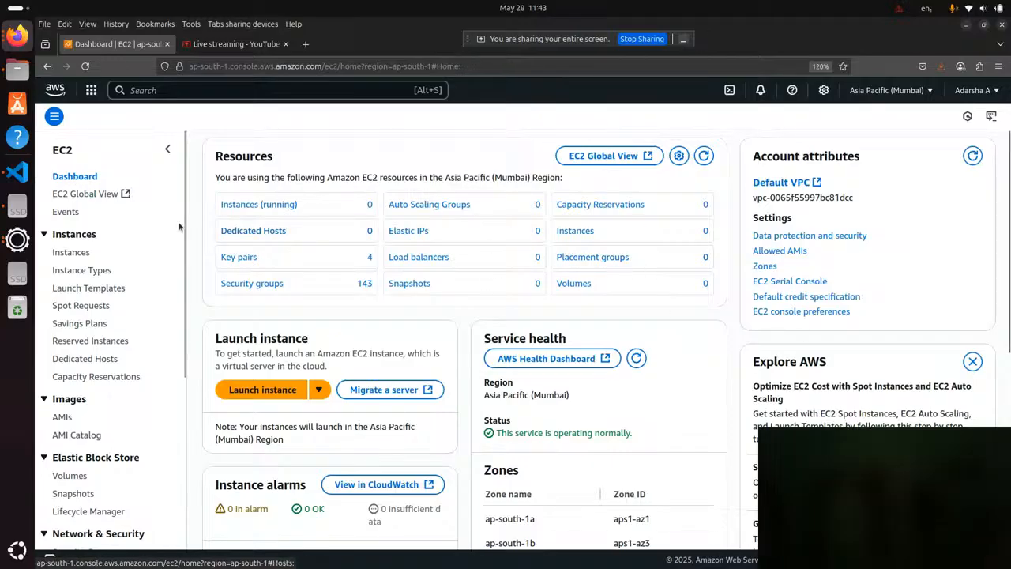
View EC2 Global View, then return to the EC2 console and view its Events page.
click(92, 195)
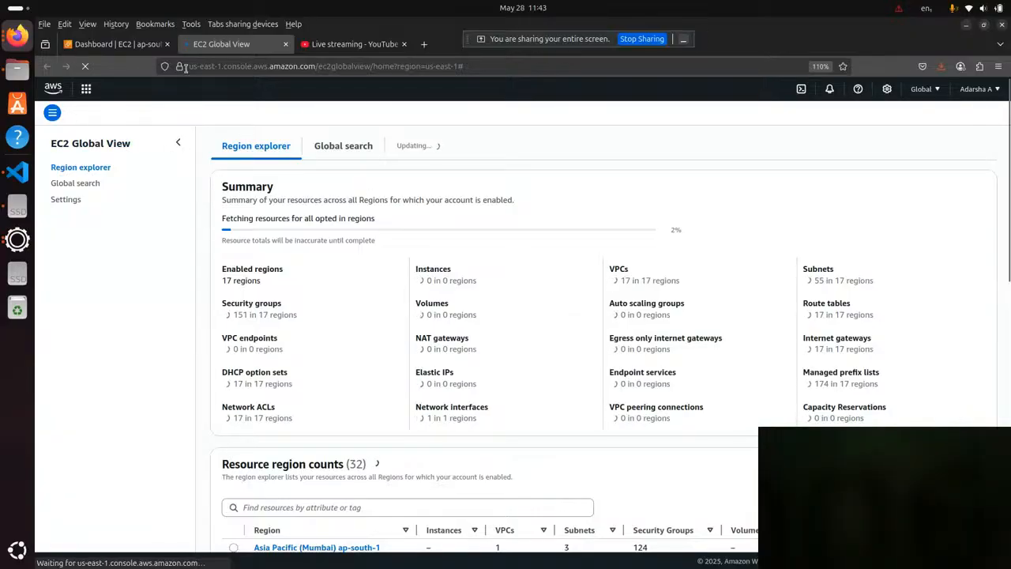
click(100, 46)
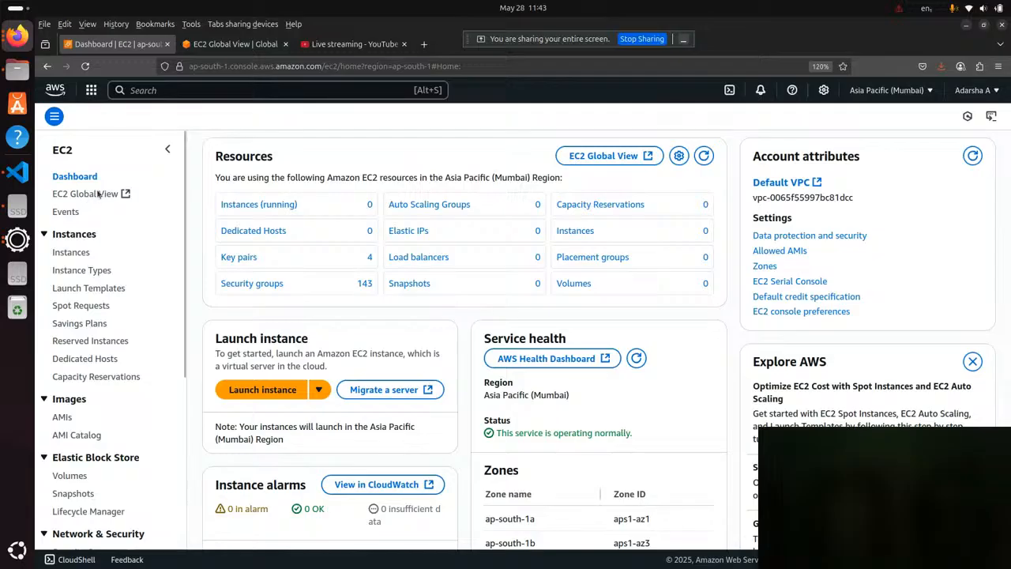
click(65, 212)
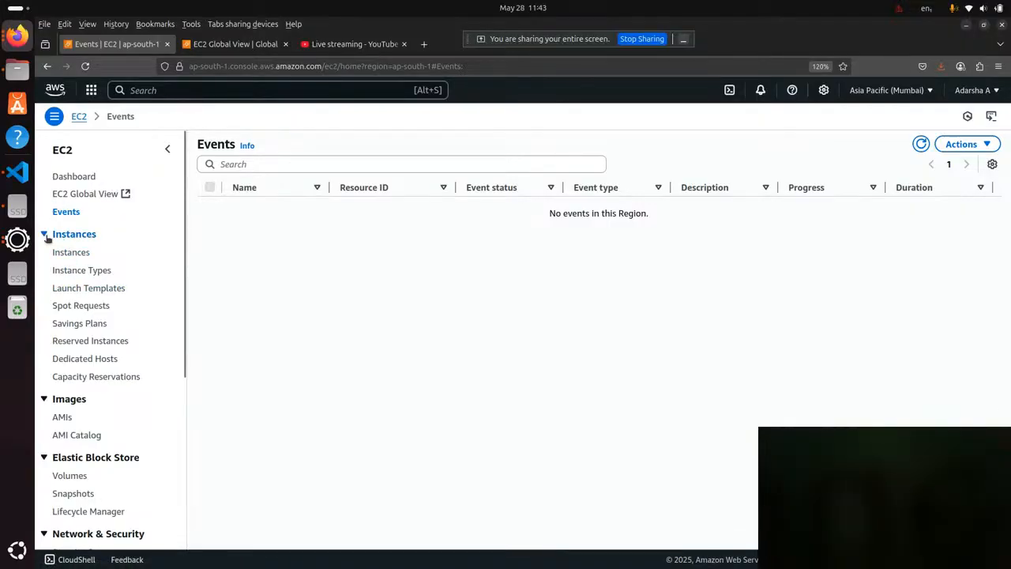
Open the list of EC2 instances and close the separate EC2 Global View page.
click(61, 237)
click(61, 237)
click(63, 253)
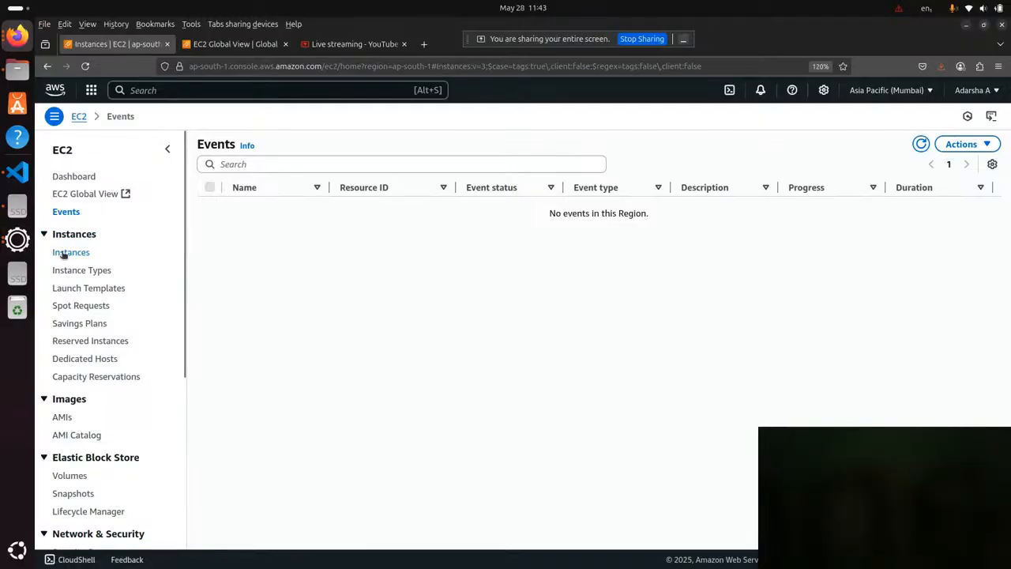
click(285, 45)
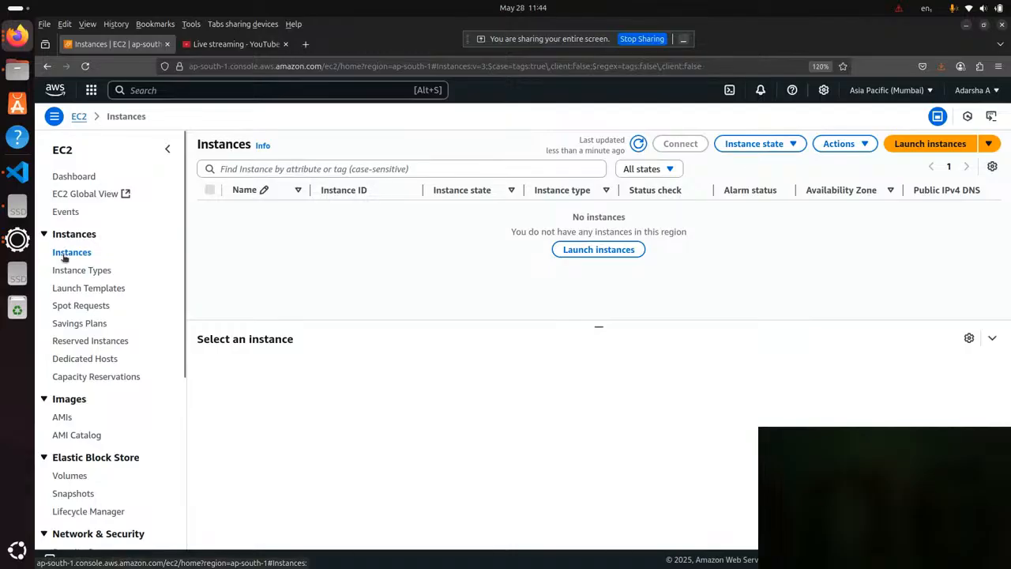
Open the EC2 Instance Types page and look through the listed types and their specifications.
click(90, 272)
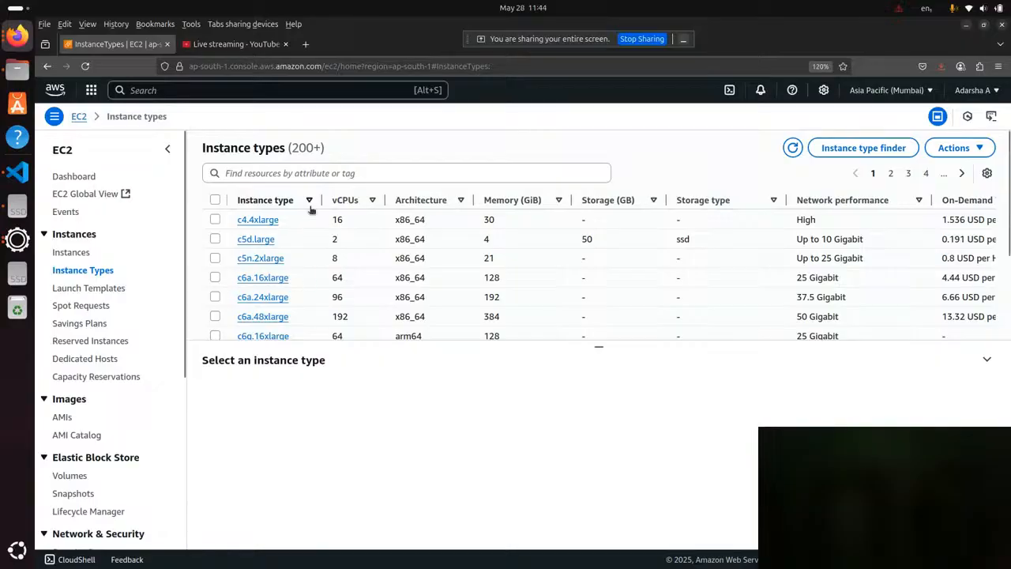
scroll(328, 267, down, 1)
scroll(330, 273, down, 10)
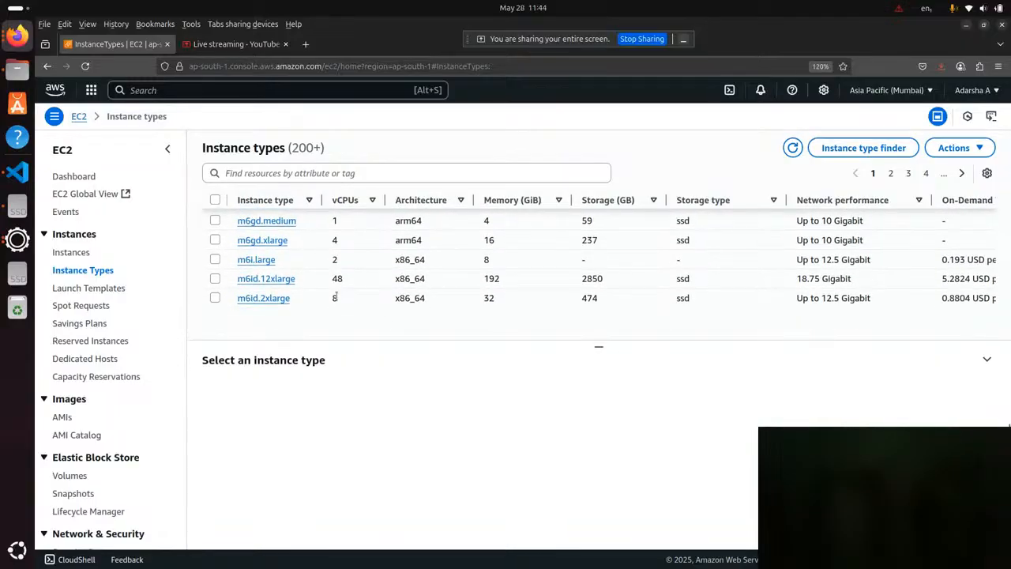
scroll(237, 300, up, 10)
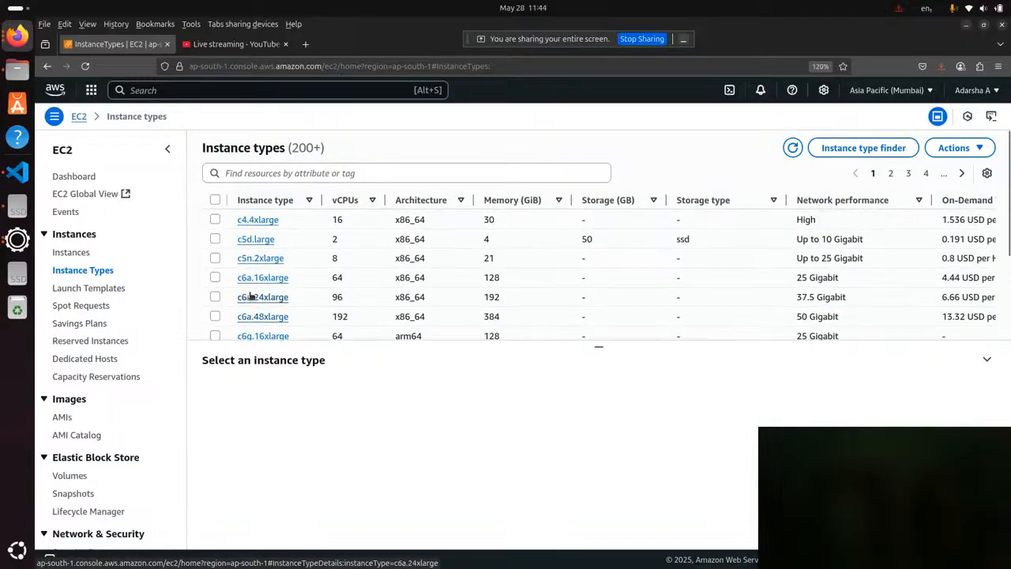
View the Launch Templates page and the list of AMIs owned by the account.
click(101, 289)
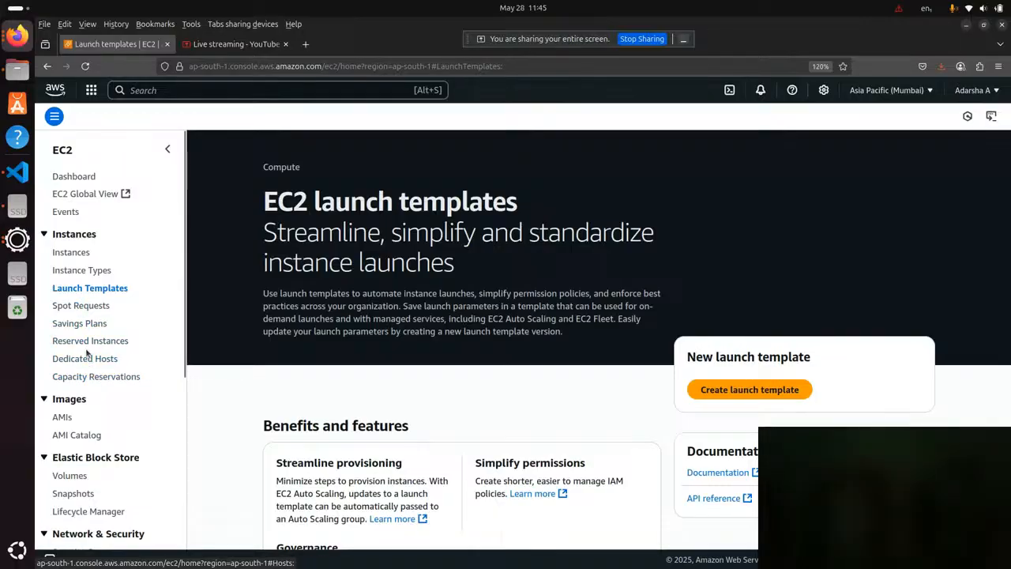
scroll(83, 354, down, 2)
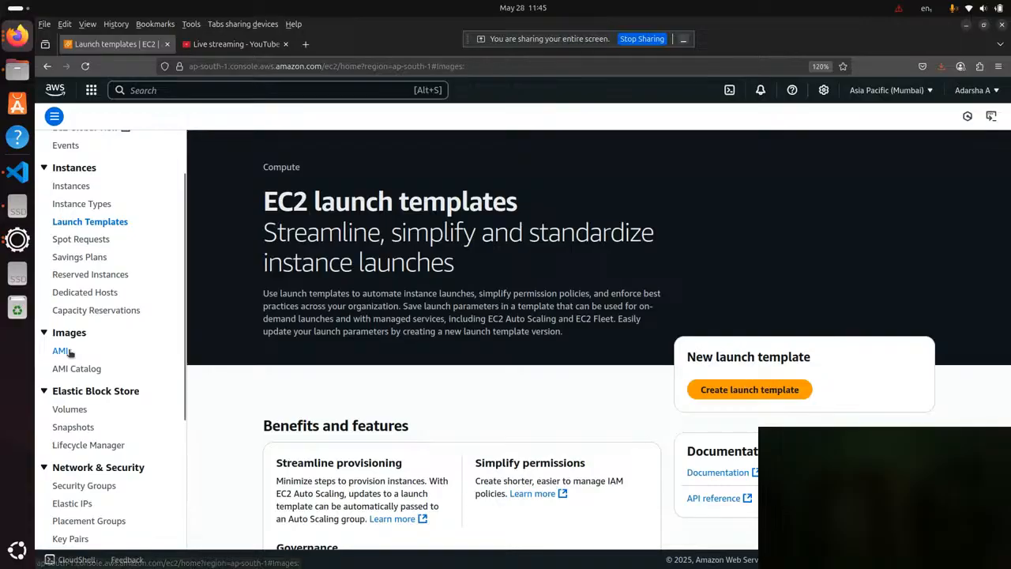
click(62, 351)
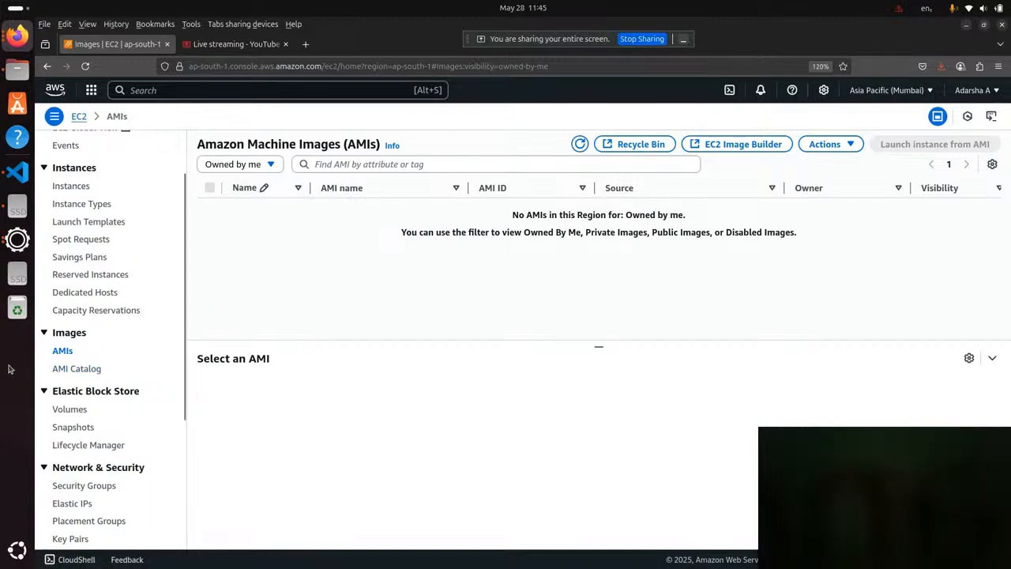
Open the AMI Catalog and browse the operating system images offered as Quick Start AMIs.
click(71, 369)
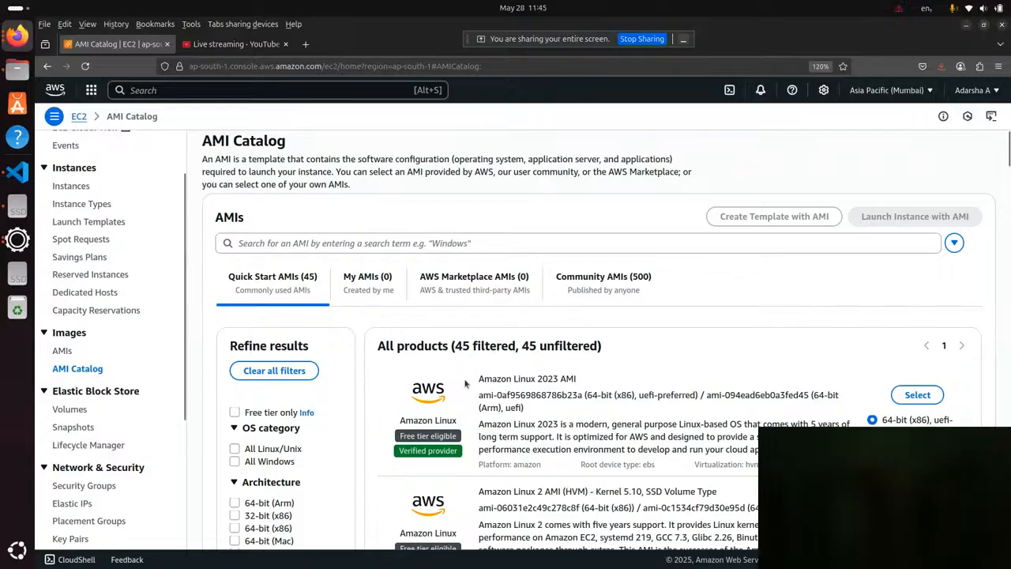
scroll(526, 375, down, 2)
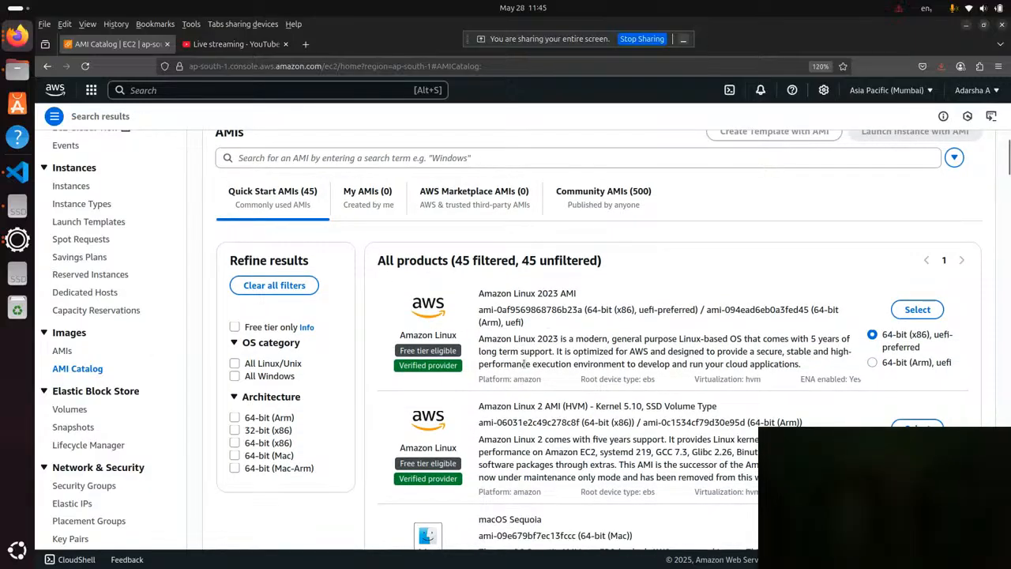
scroll(525, 364, down, 2)
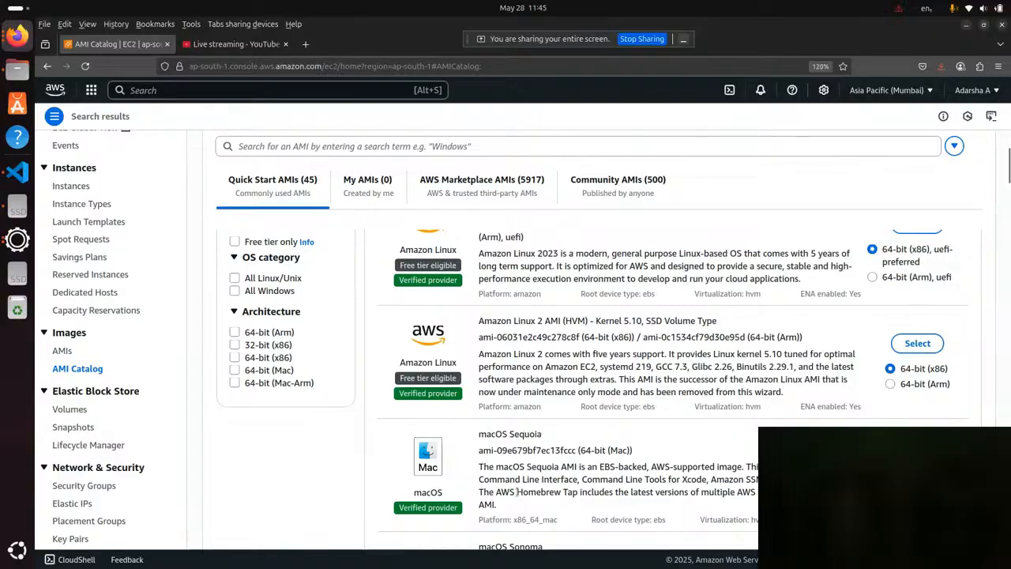
scroll(514, 489, down, 3)
scroll(510, 486, down, 5)
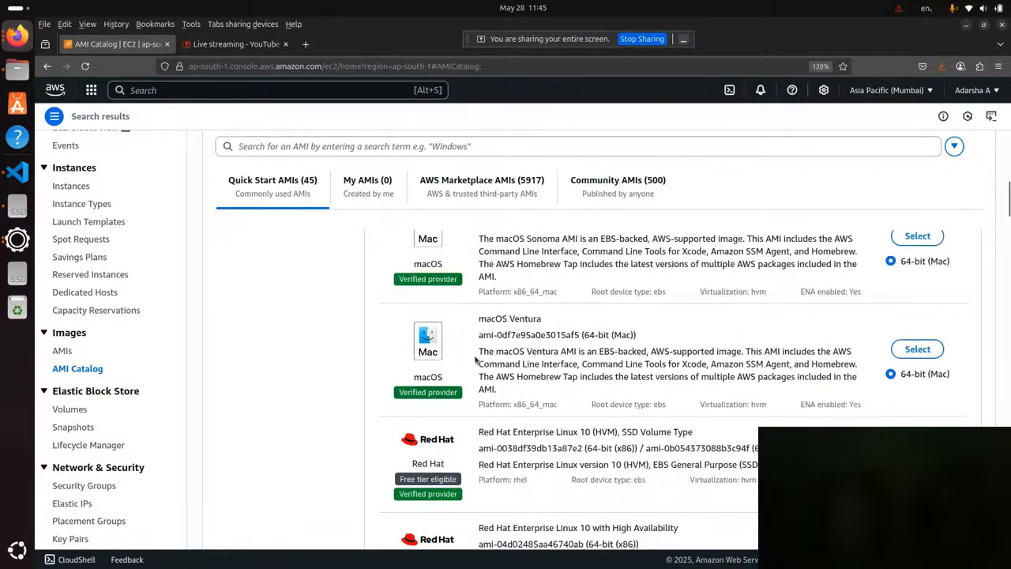
scroll(454, 406, down, 6)
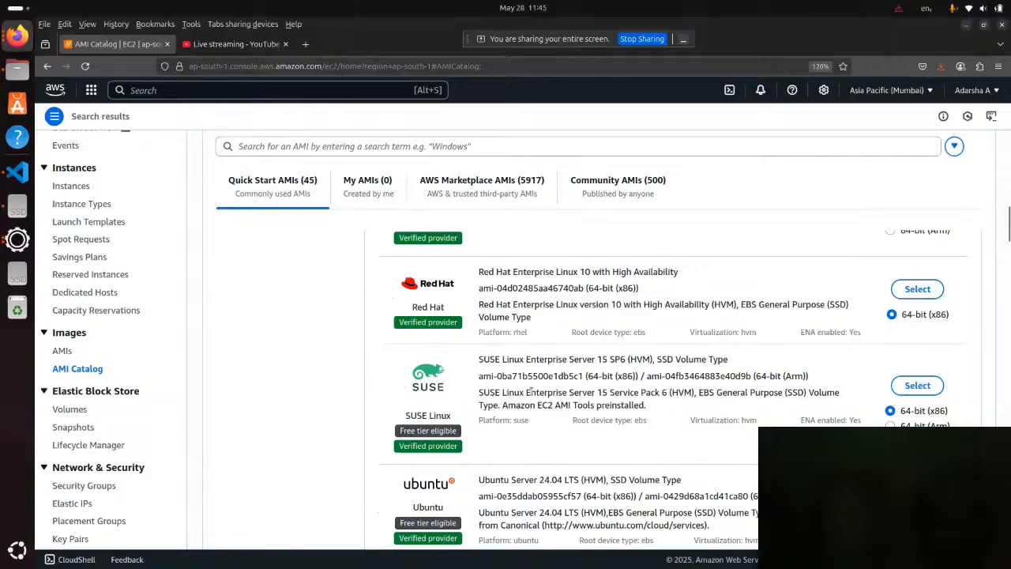
scroll(371, 387, down, 4)
scroll(339, 387, down, 12)
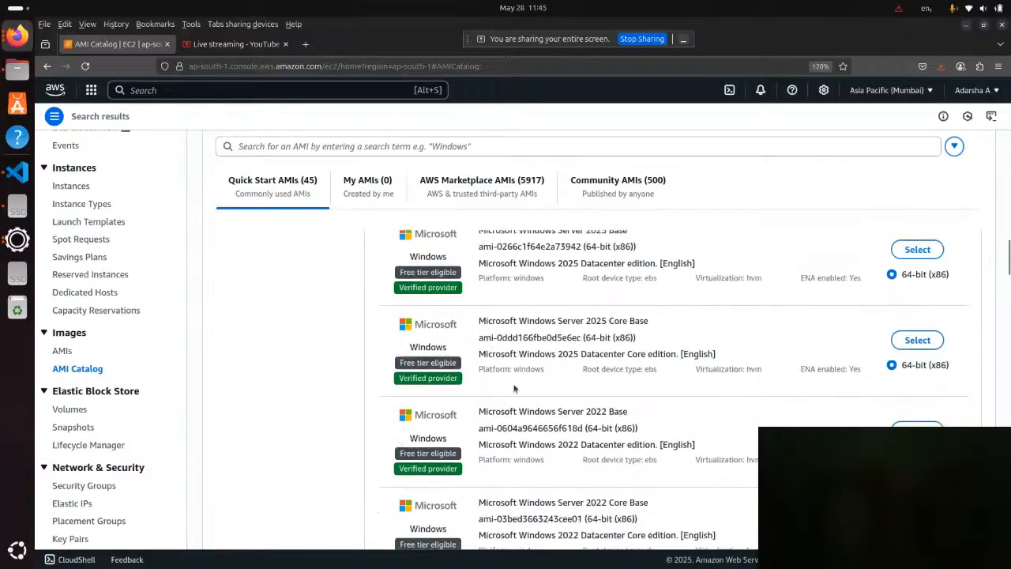
scroll(491, 336, down, 6)
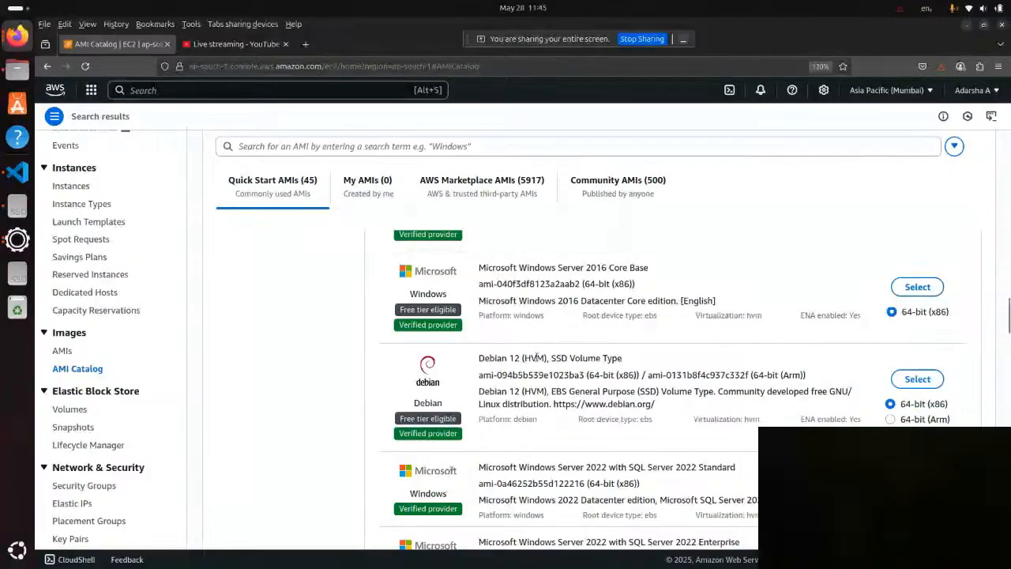
scroll(528, 399, down, 6)
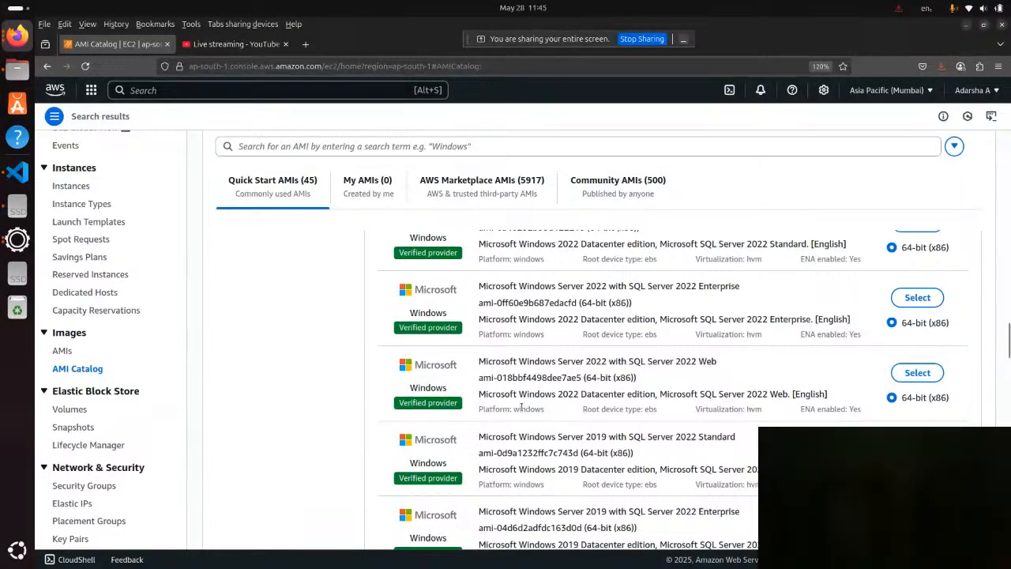
View the Volumes, Snapshots and Lifecycle Manager pages of Elastic Block Store.
scroll(63, 411, down, 2)
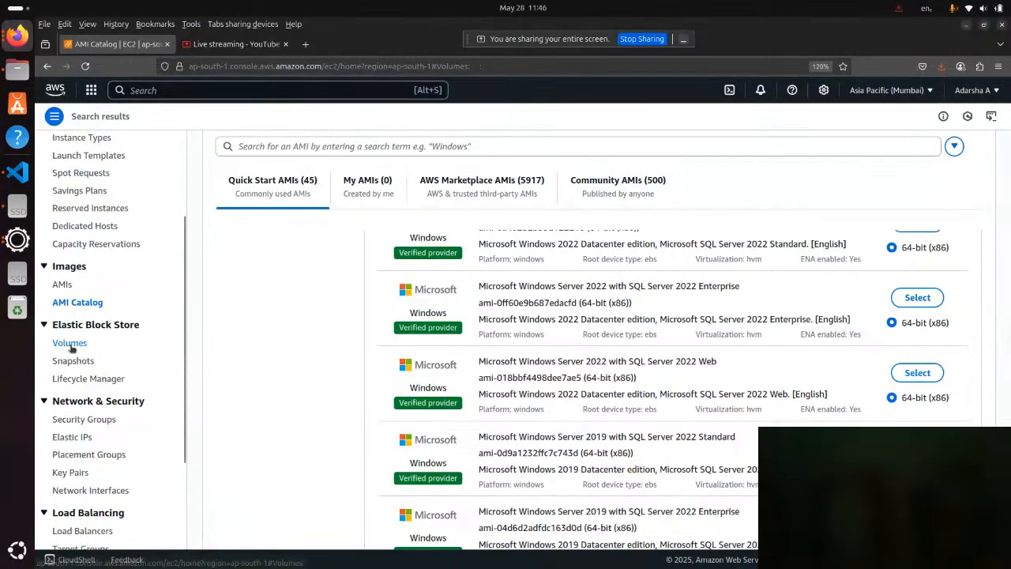
click(71, 344)
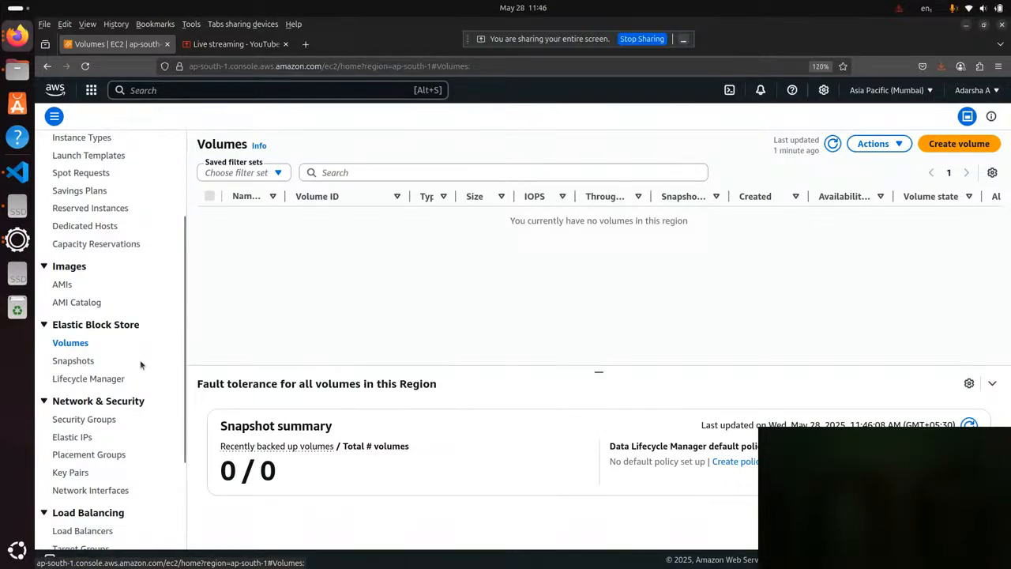
click(74, 361)
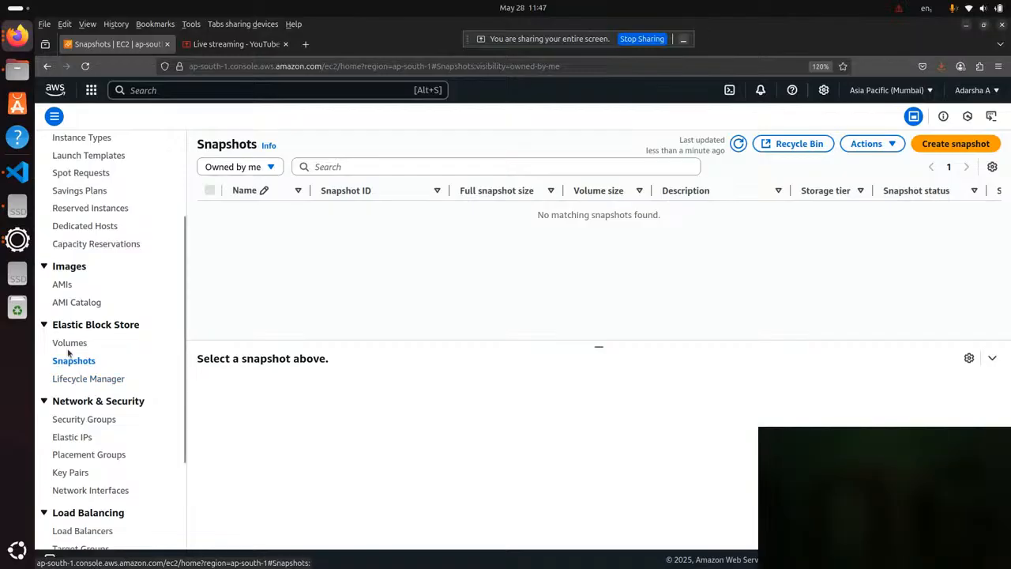
click(93, 381)
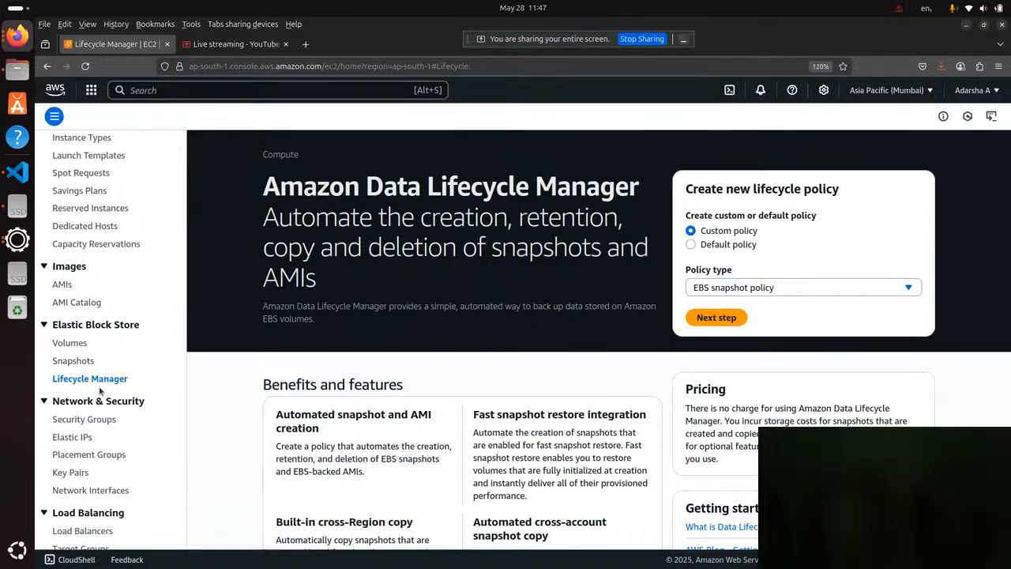
Look over the remaining EC2 navigation sections, then return to the EC2 dashboard and dismiss the landing page notice.
scroll(99, 390, down, 3)
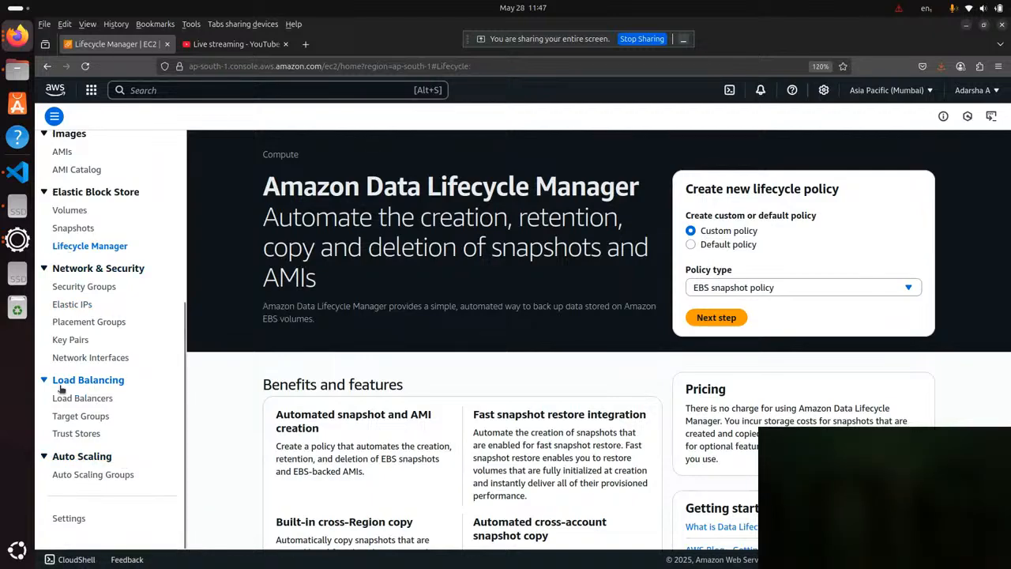
scroll(60, 387, up, 5)
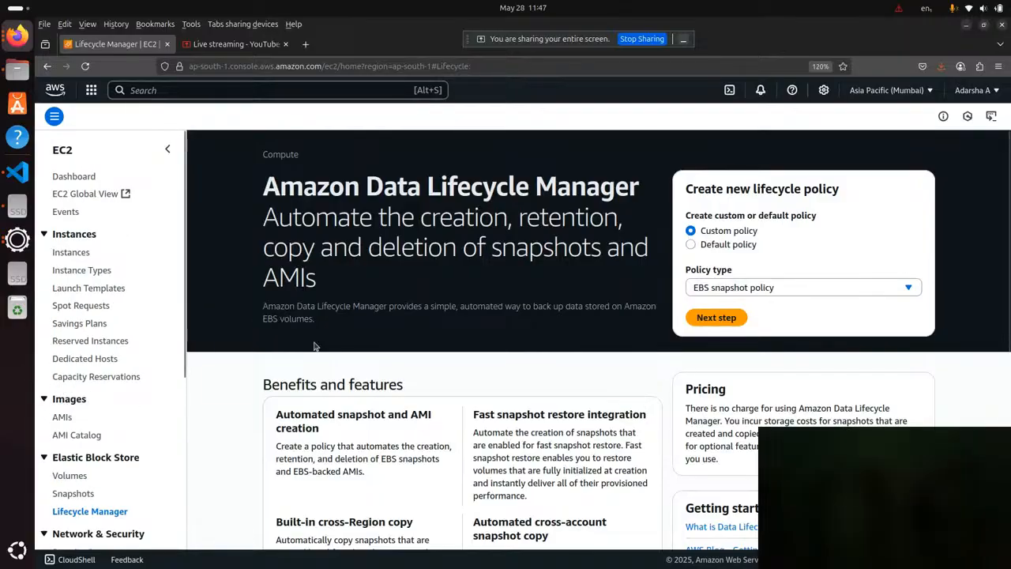
click(85, 179)
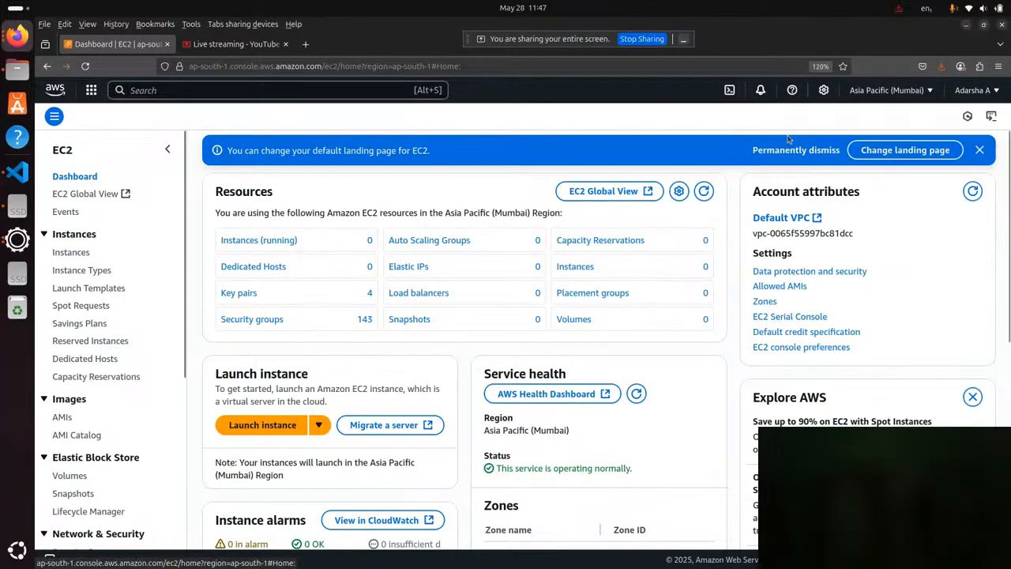
scroll(409, 373, down, 1)
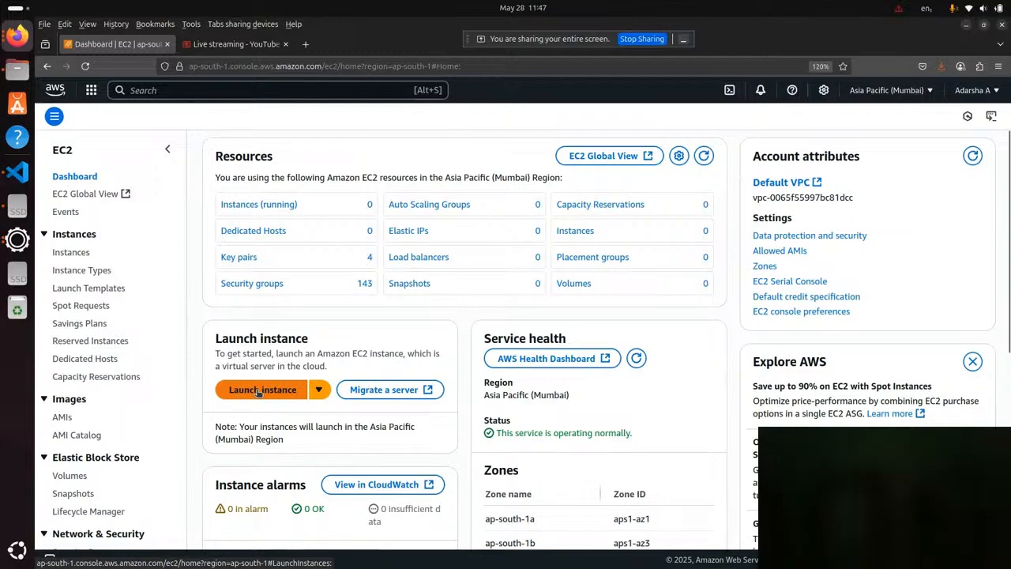
View the list of running instances, then return to the EC2 dashboard and dismiss the landing page notice.
click(256, 206)
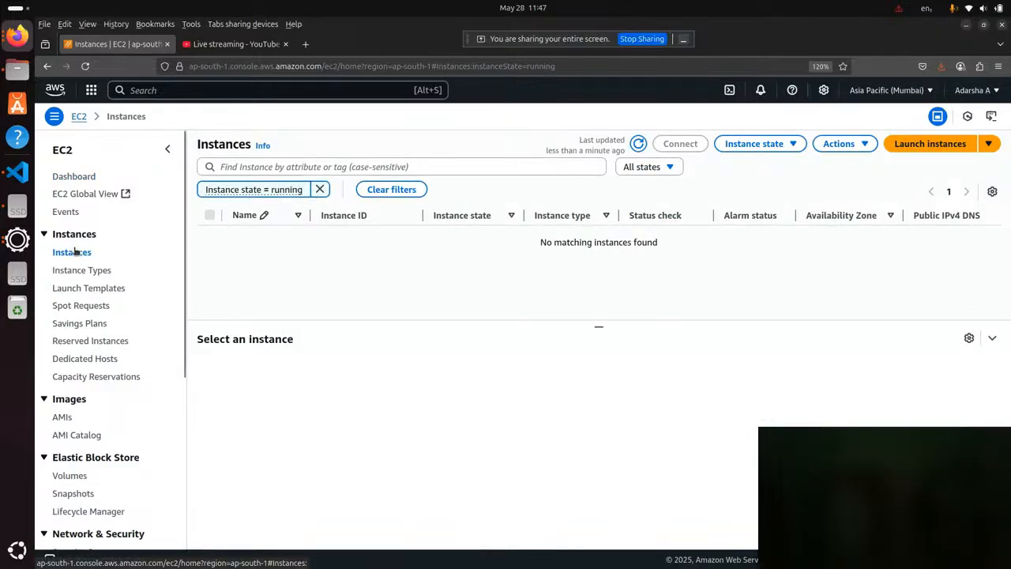
click(70, 176)
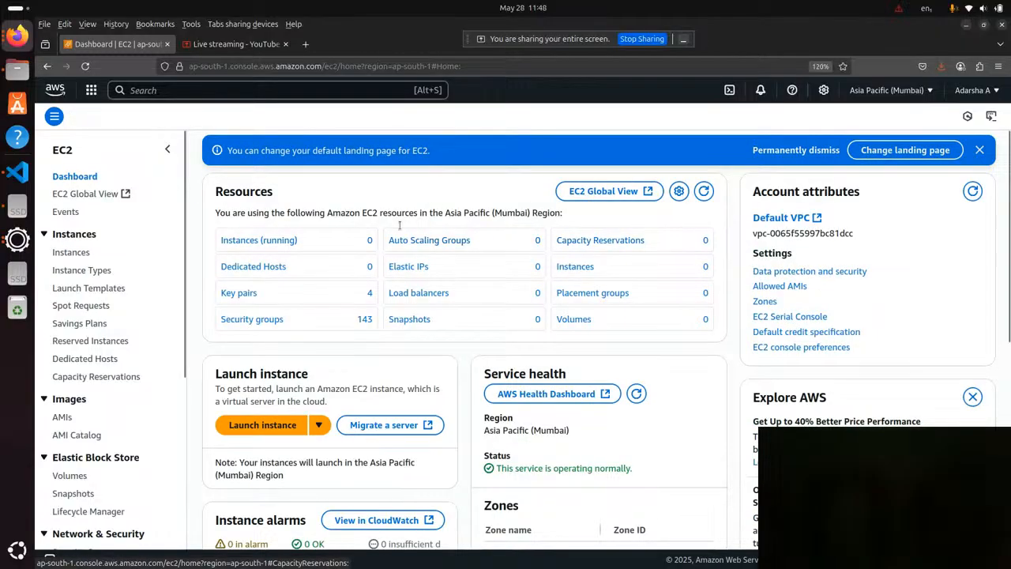
click(979, 152)
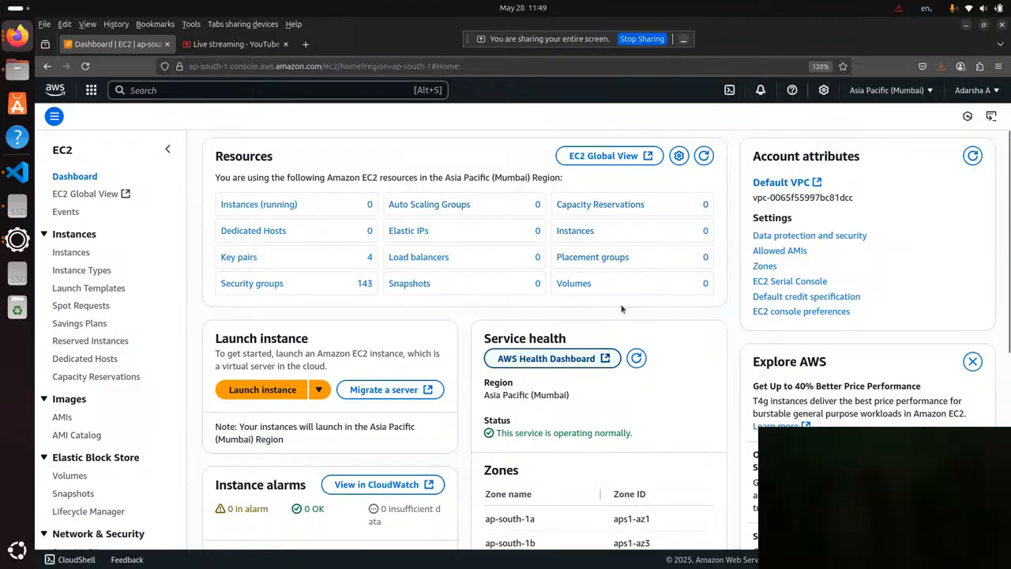
Start launching a new instance from the EC2 dashboard and name it DEMO.
click(266, 397)
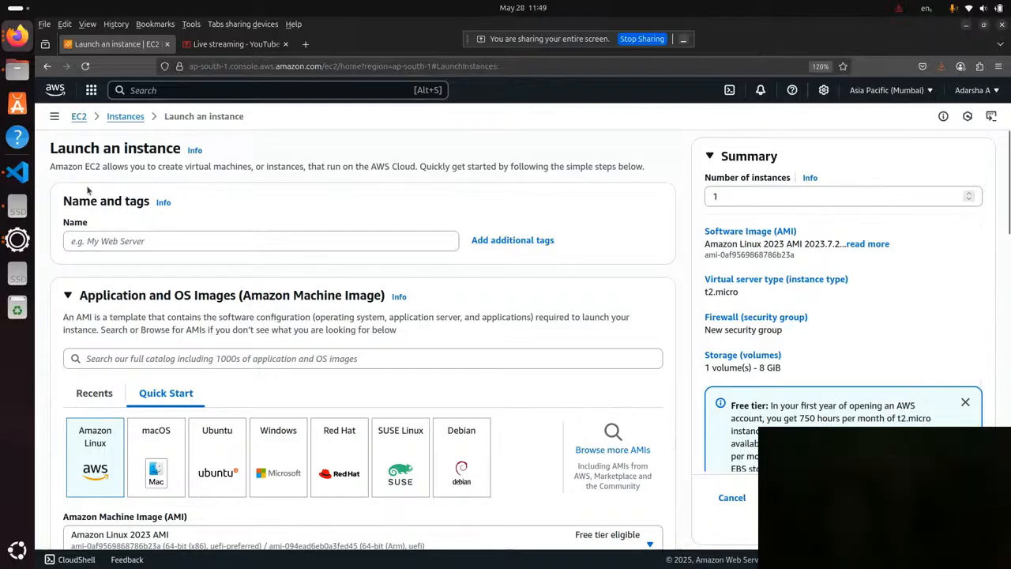
click(124, 117)
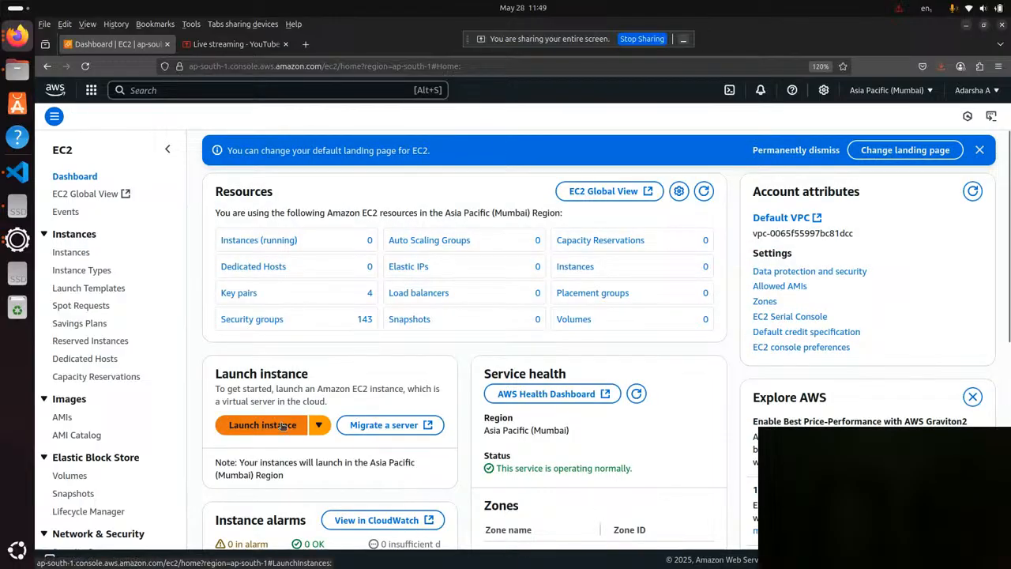
click(259, 425)
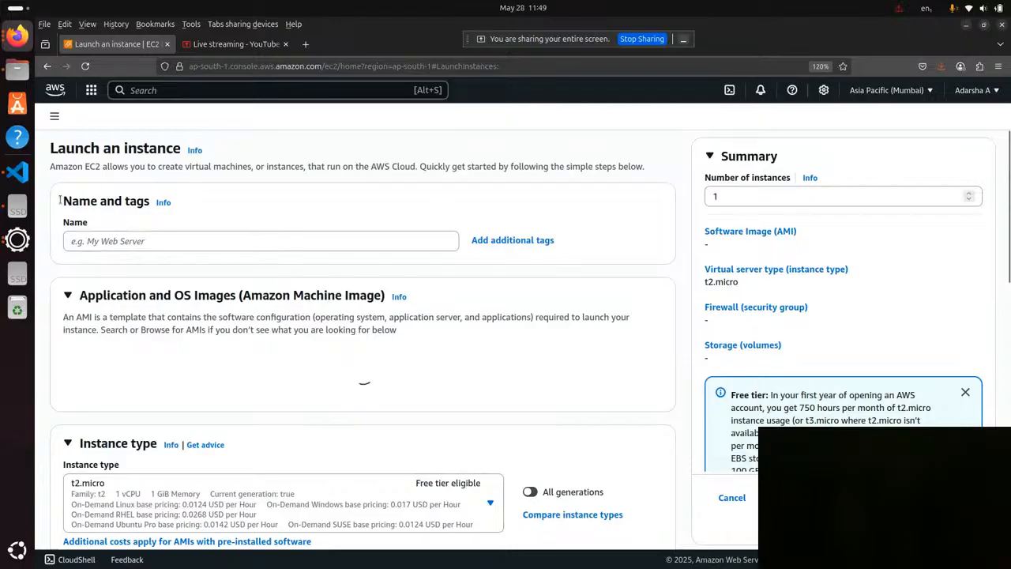
drag(61, 200, 124, 208)
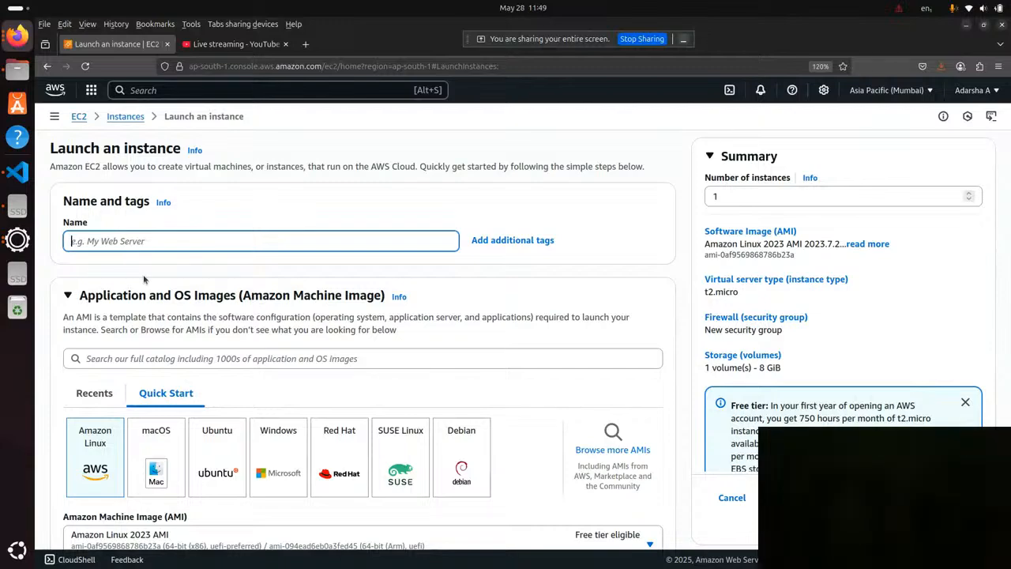
text(DEmo)
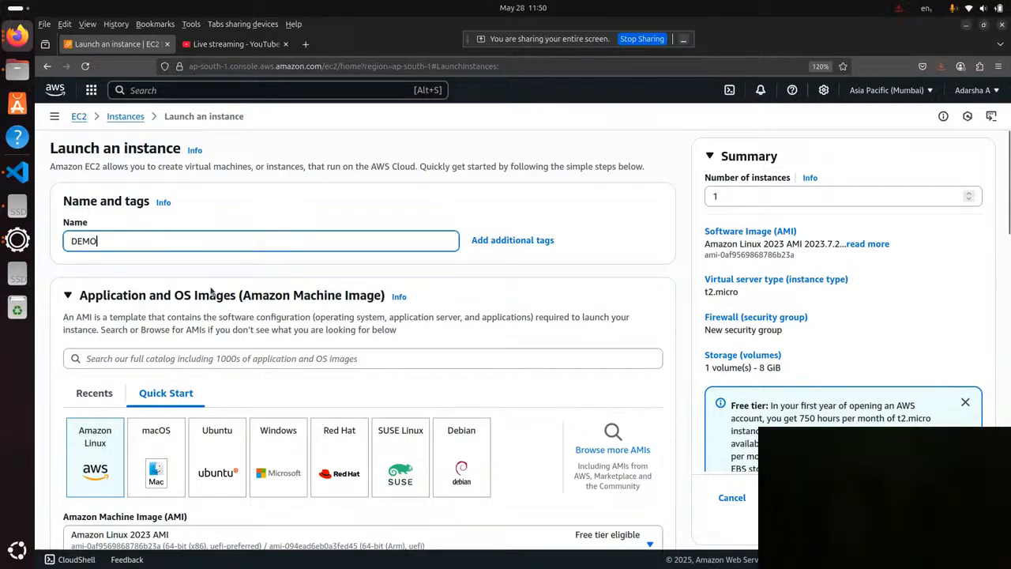
Choose Ubuntu as the Quick Start operating system with the Ubuntu Server 24.04 LTS (HVM), SSD Volume Type image.
scroll(238, 313, down, 2)
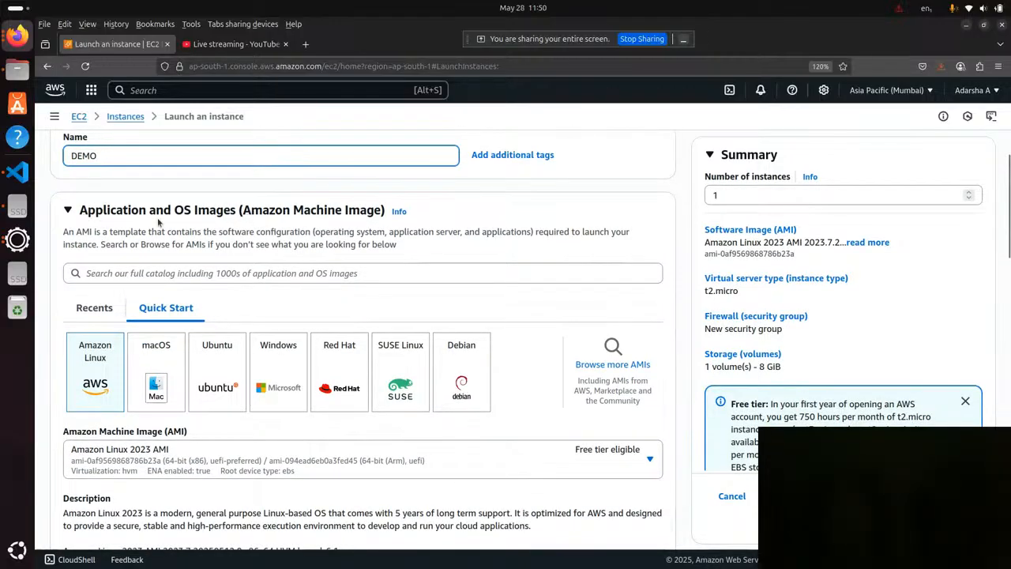
click(54, 116)
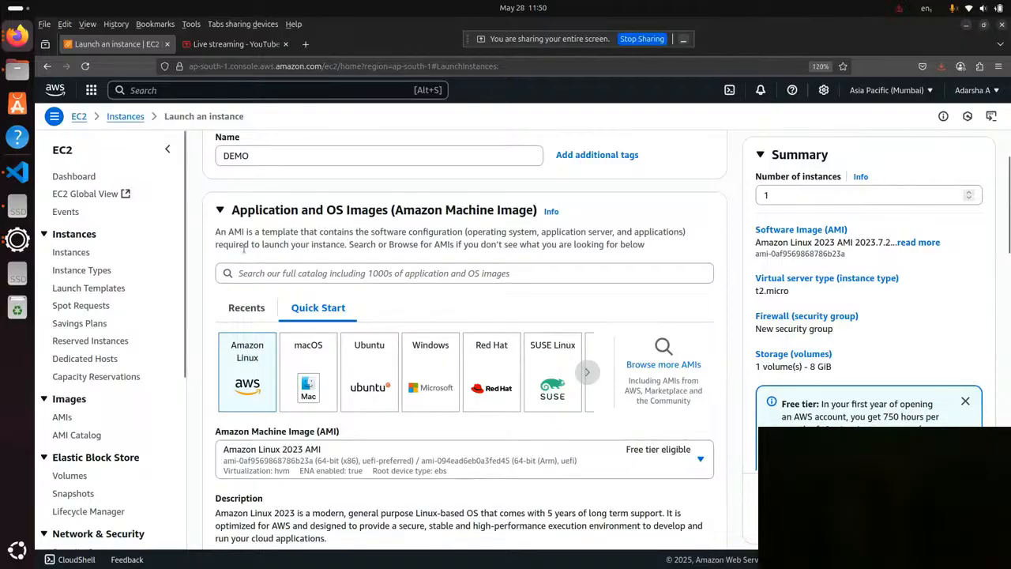
click(167, 150)
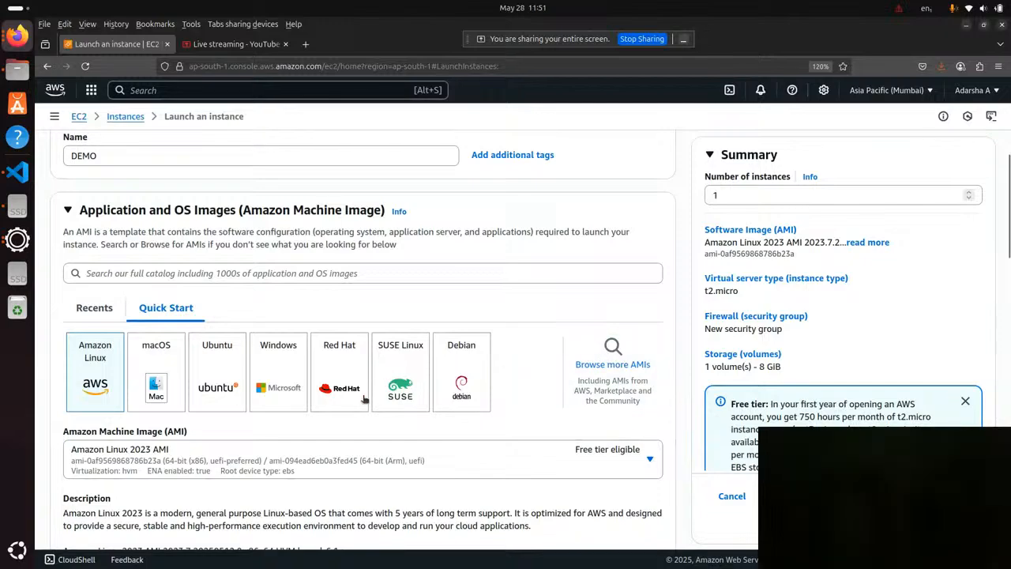
click(224, 371)
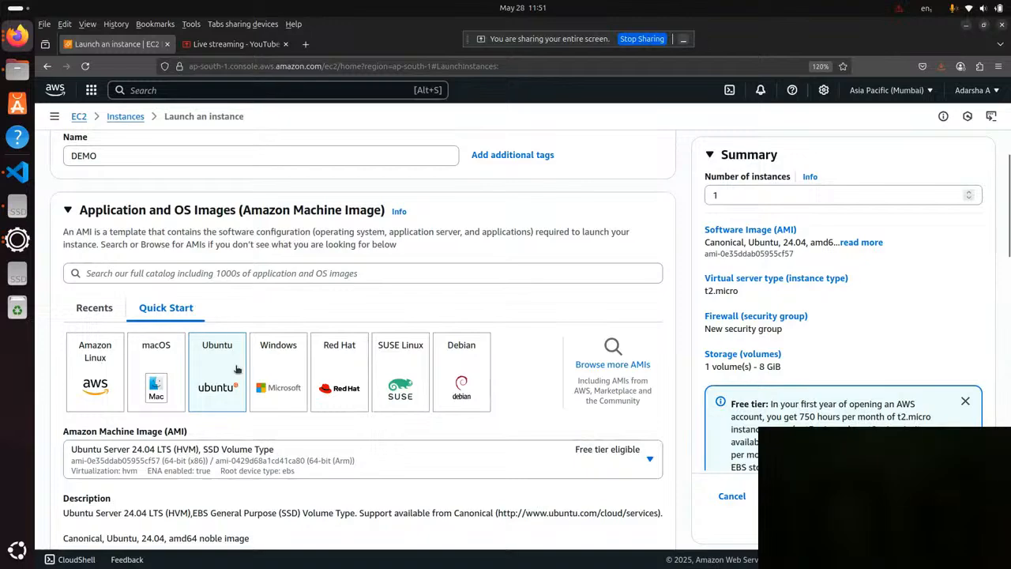
scroll(235, 373, down, 2)
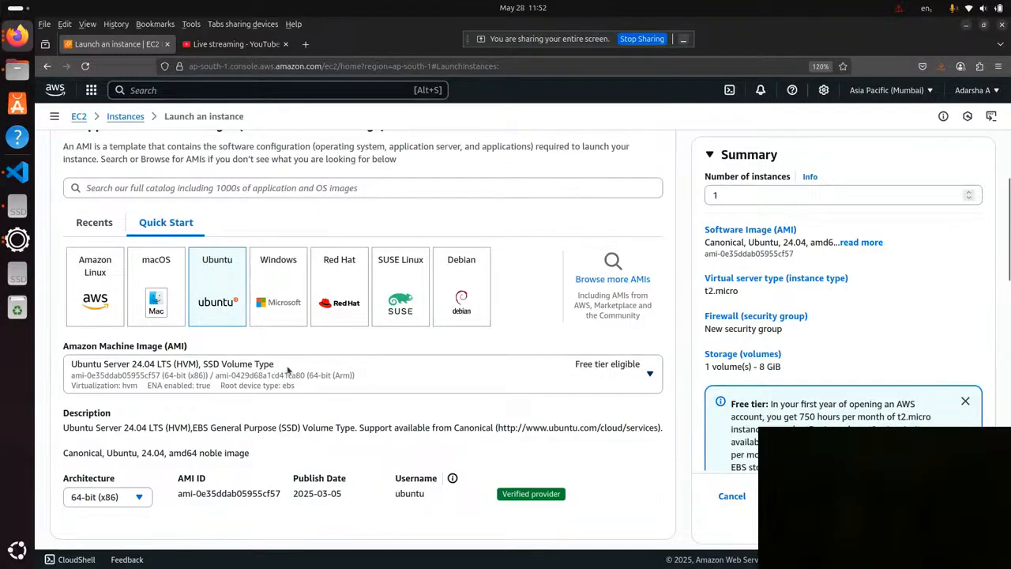
click(336, 375)
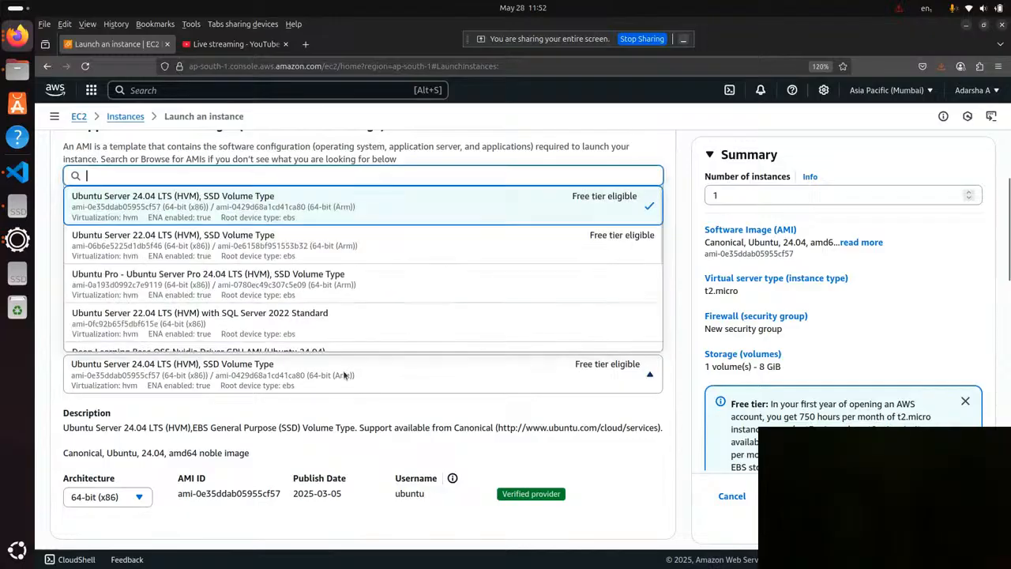
click(576, 210)
scroll(329, 315, down, 3)
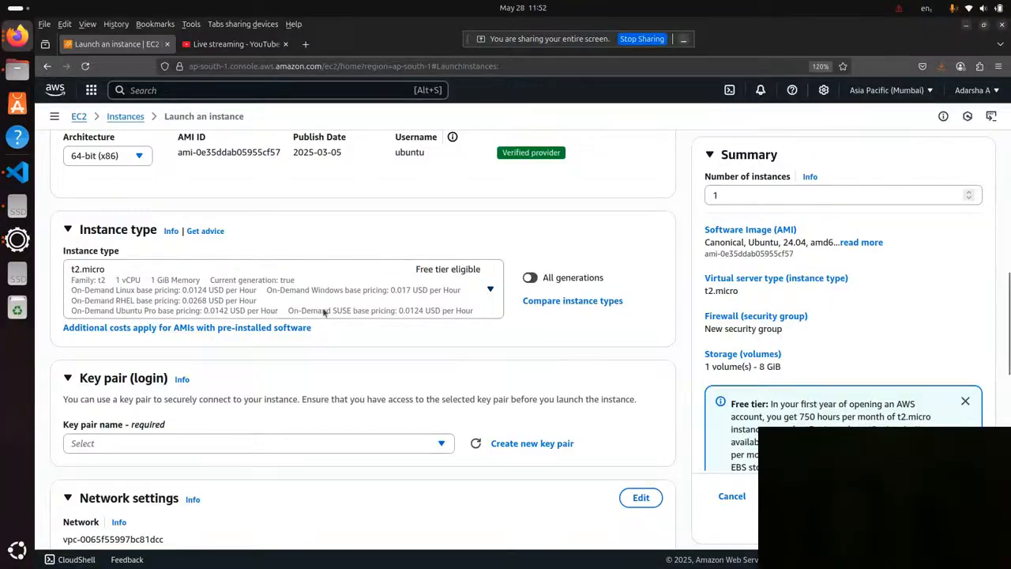
scroll(329, 315, up, 3)
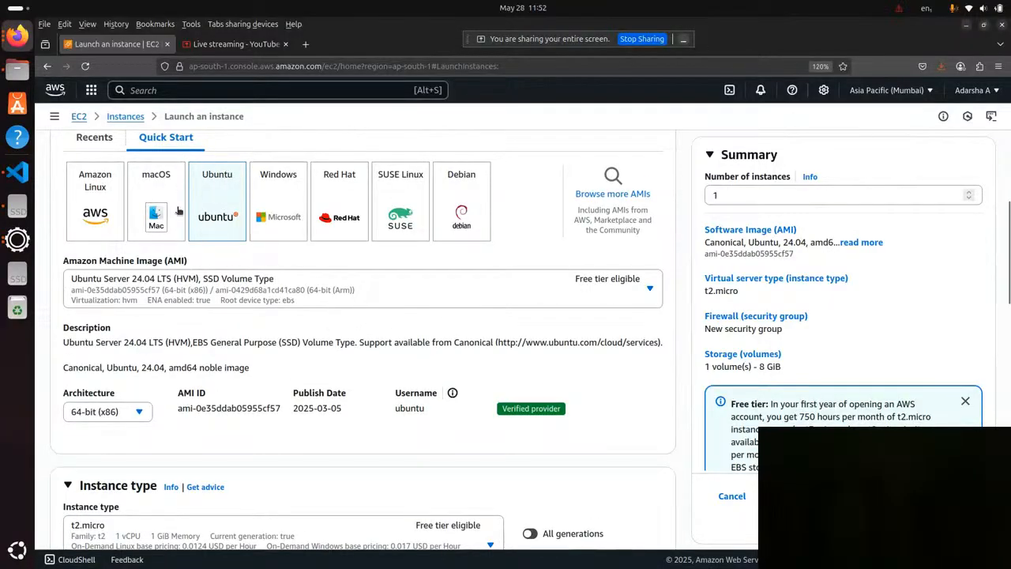
Examine the available instance types with their memory and hourly pricing, leaving t2.micro selected.
scroll(224, 197, down, 5)
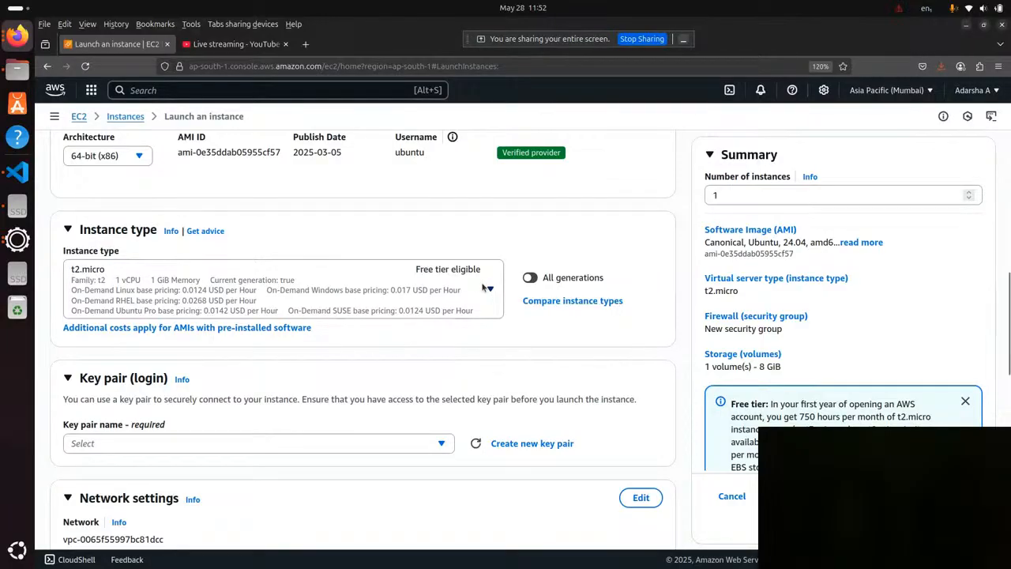
click(213, 297)
scroll(490, 251, down, 3)
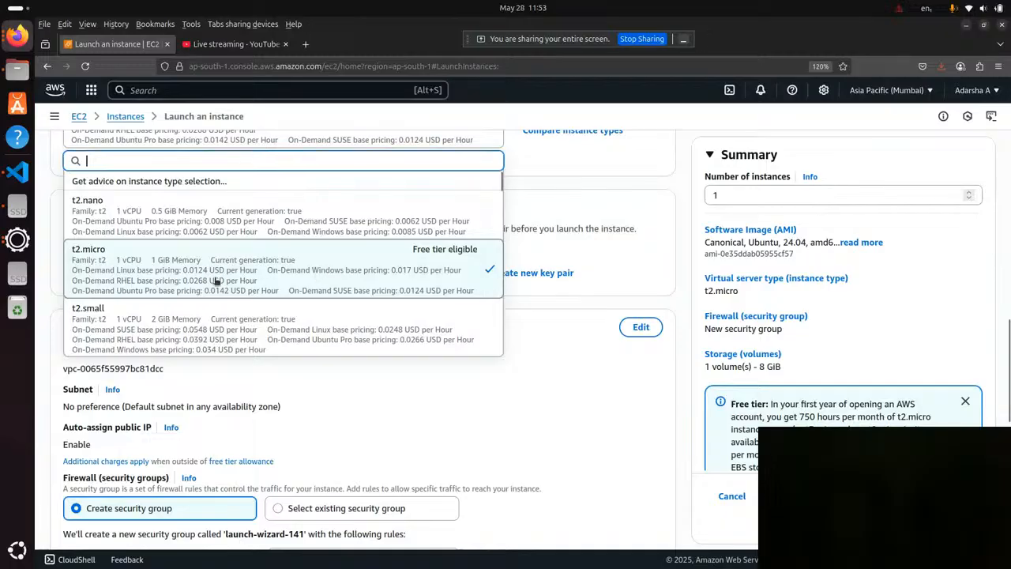
click(562, 385)
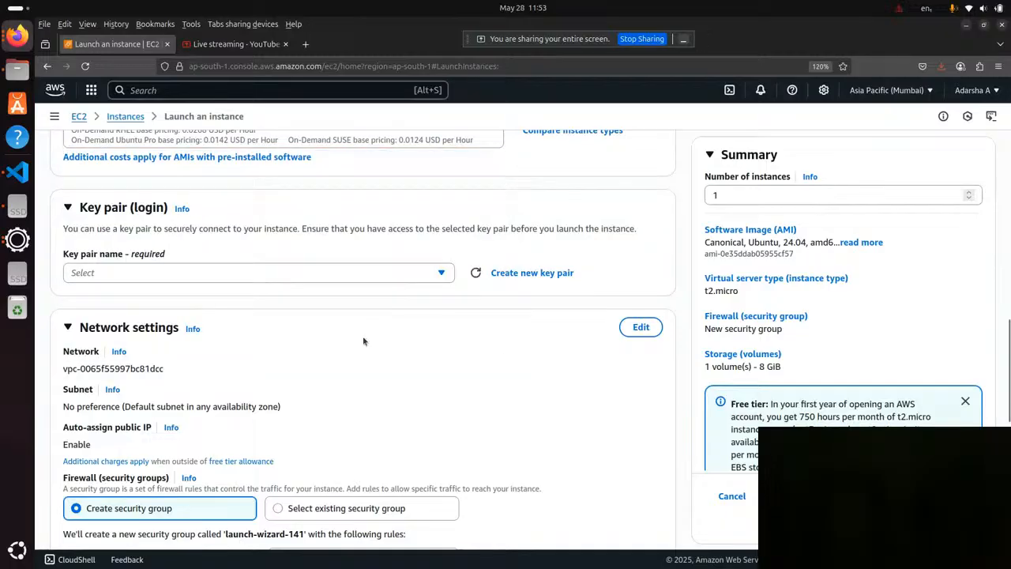
scroll(364, 341, up, 2)
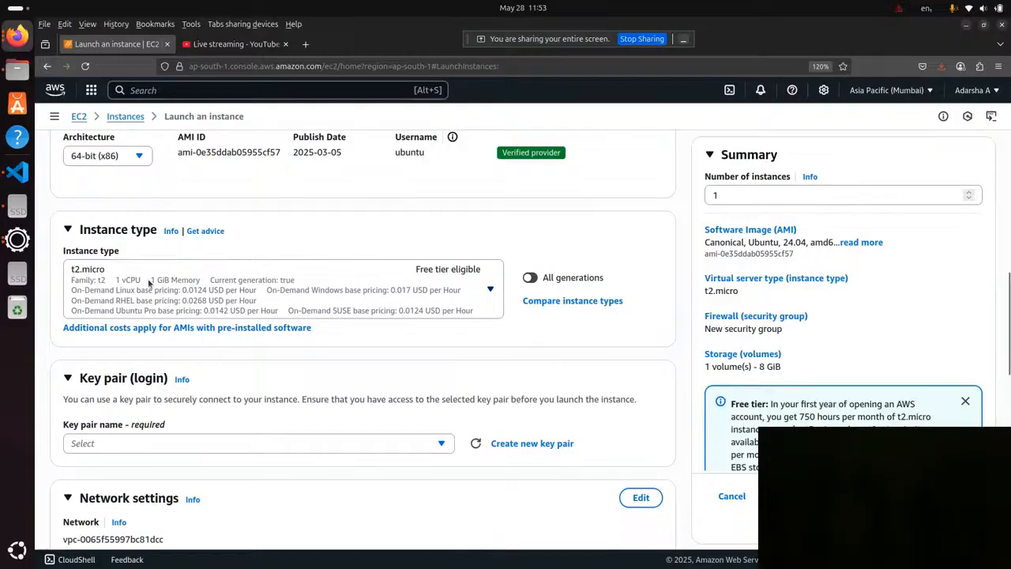
scroll(237, 297, down, 2)
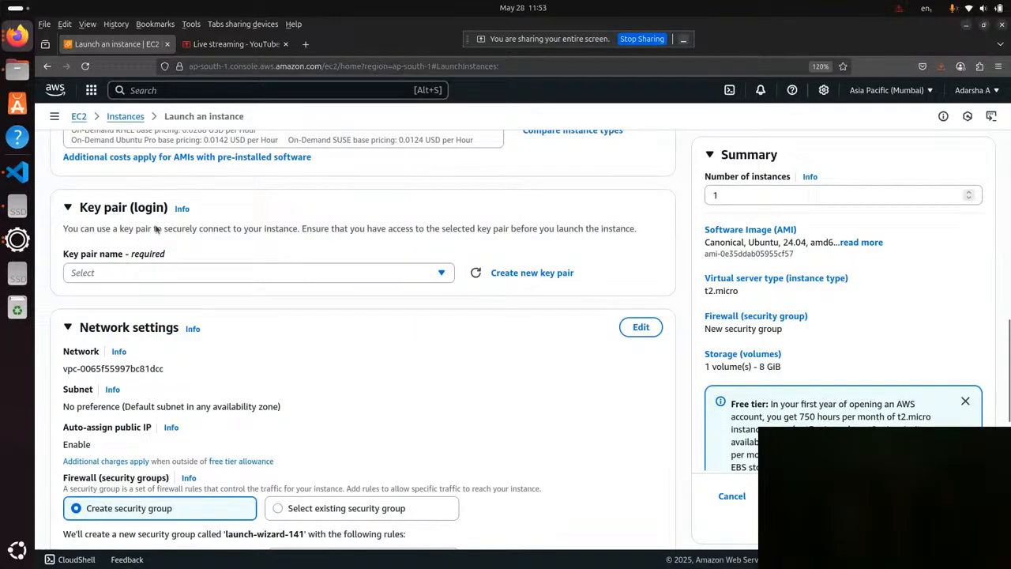
Look over the existing key pairs and choose to proceed without a key pair.
click(440, 275)
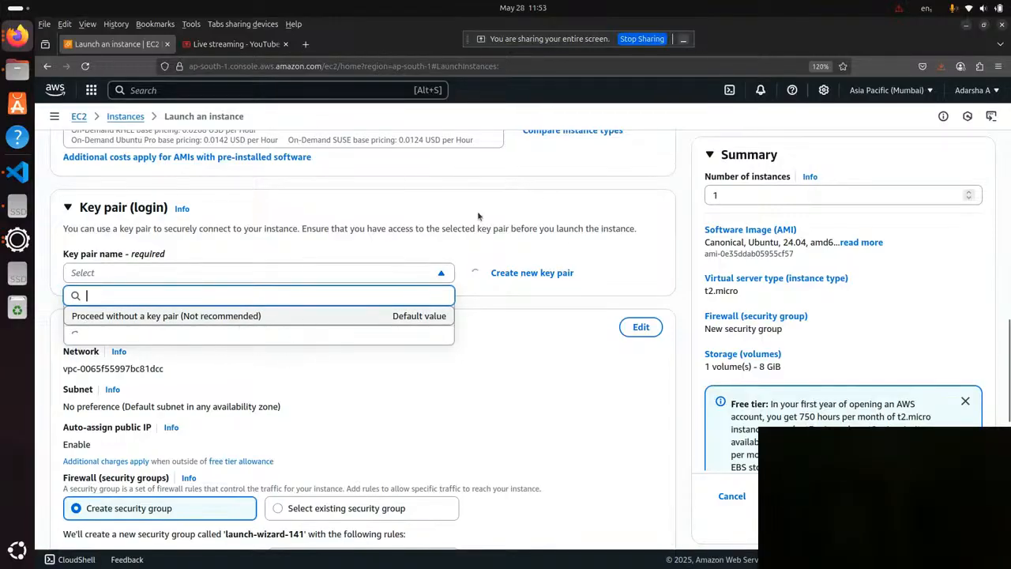
click(442, 275)
click(441, 274)
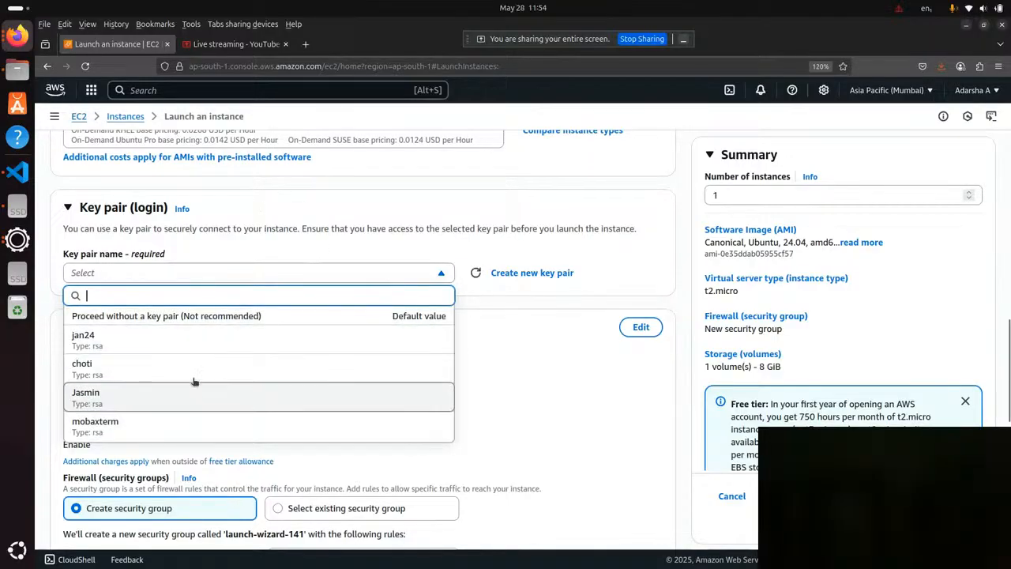
click(211, 318)
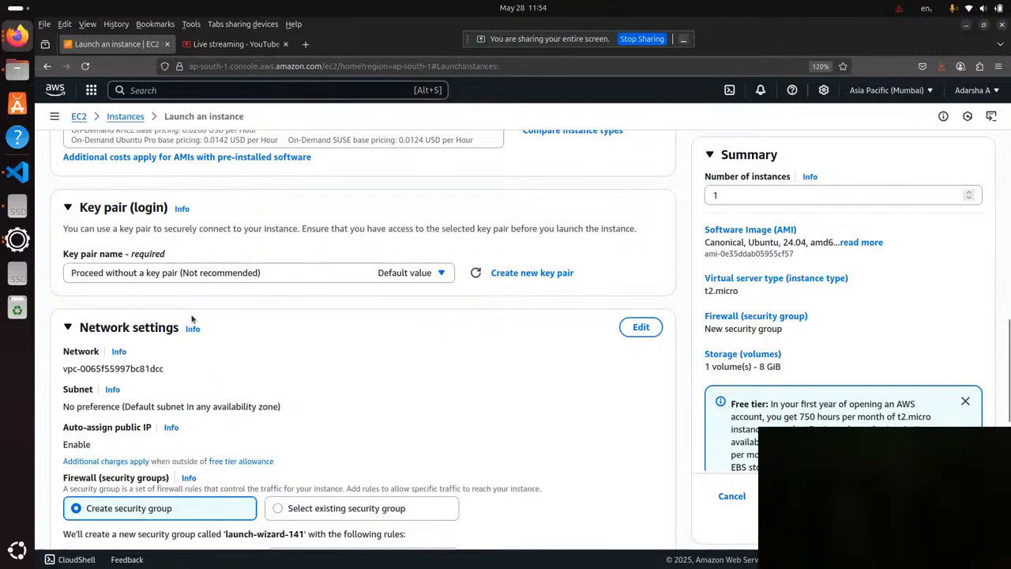
click(261, 275)
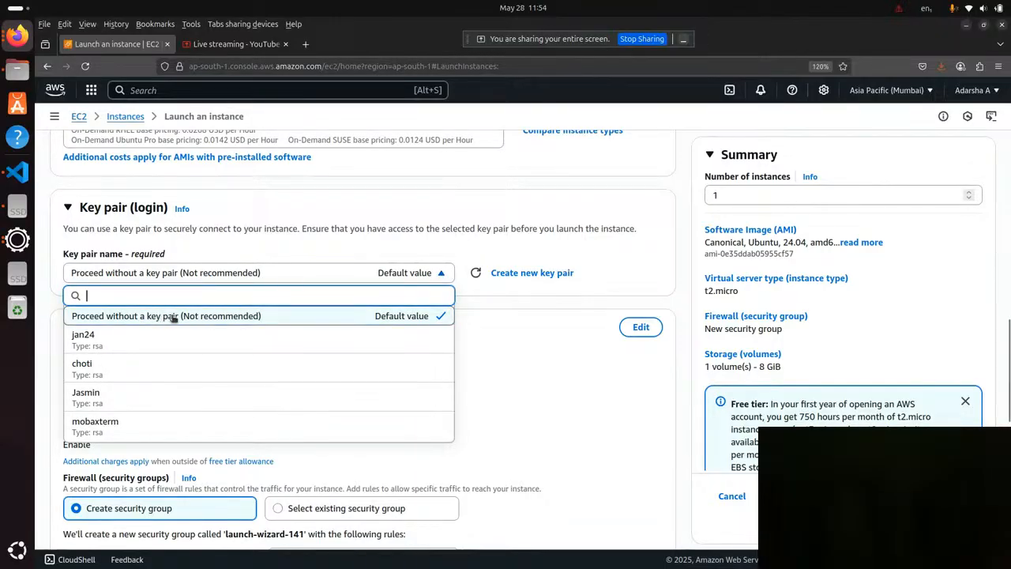
click(479, 308)
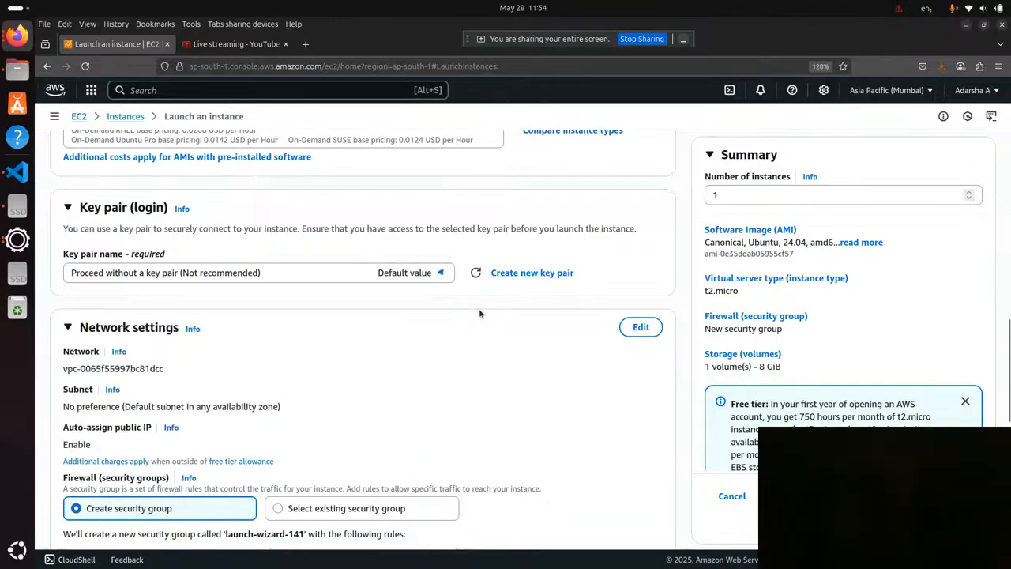
Create an RSA key pair named demo in .pem format and use it as the instance's login key pair.
click(542, 275)
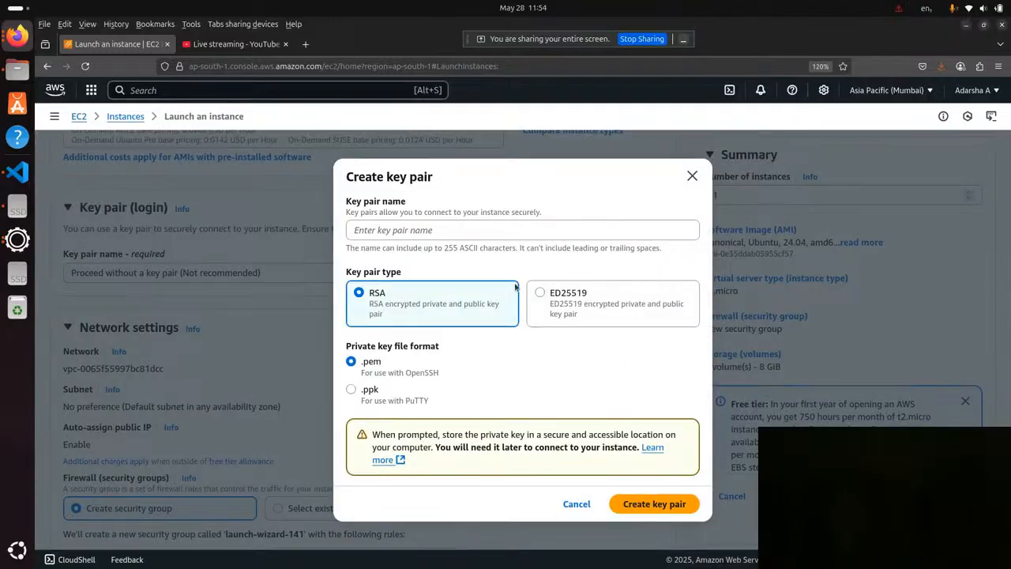
click(413, 232)
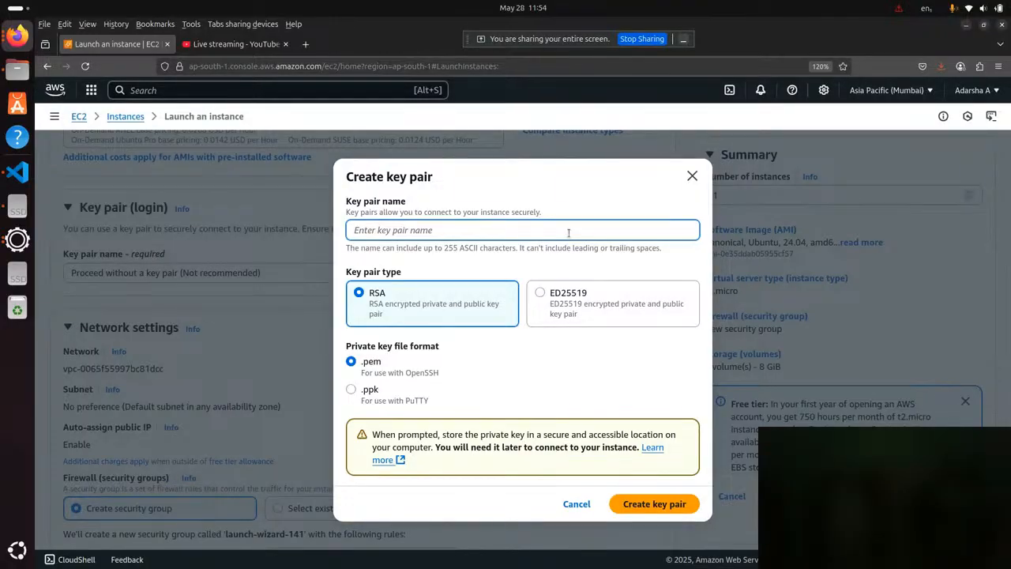
text(demo)
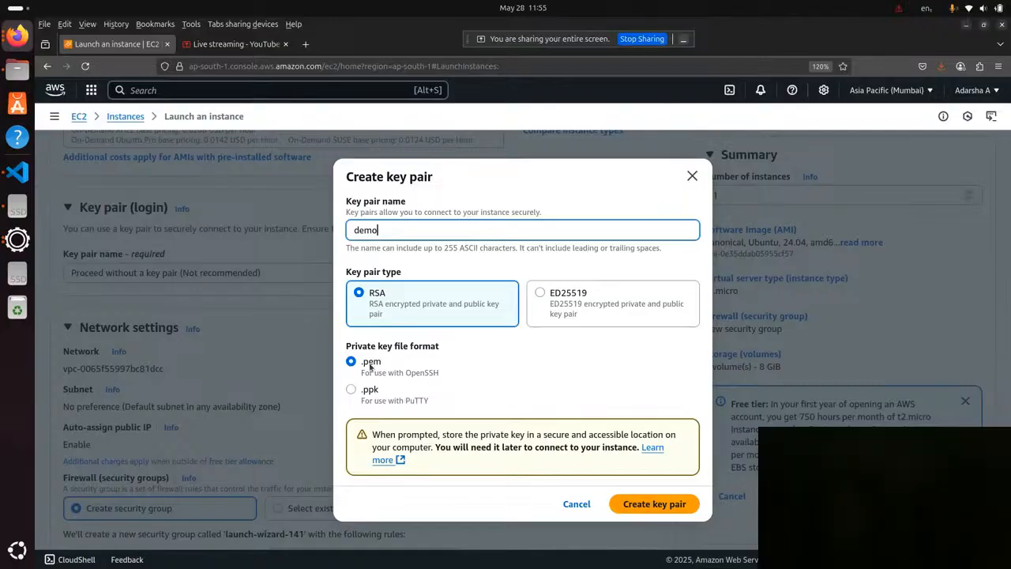
click(655, 504)
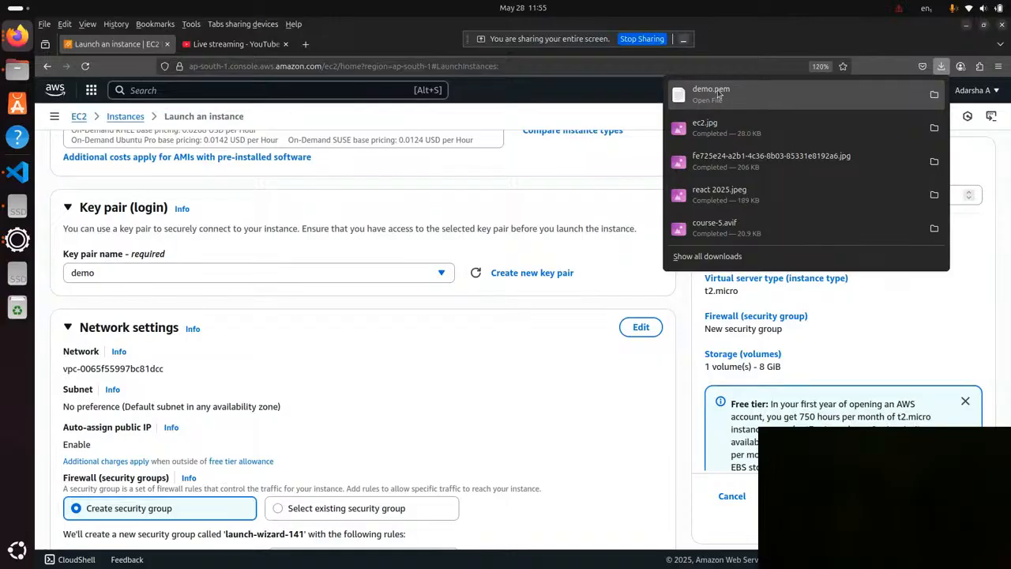
click(527, 380)
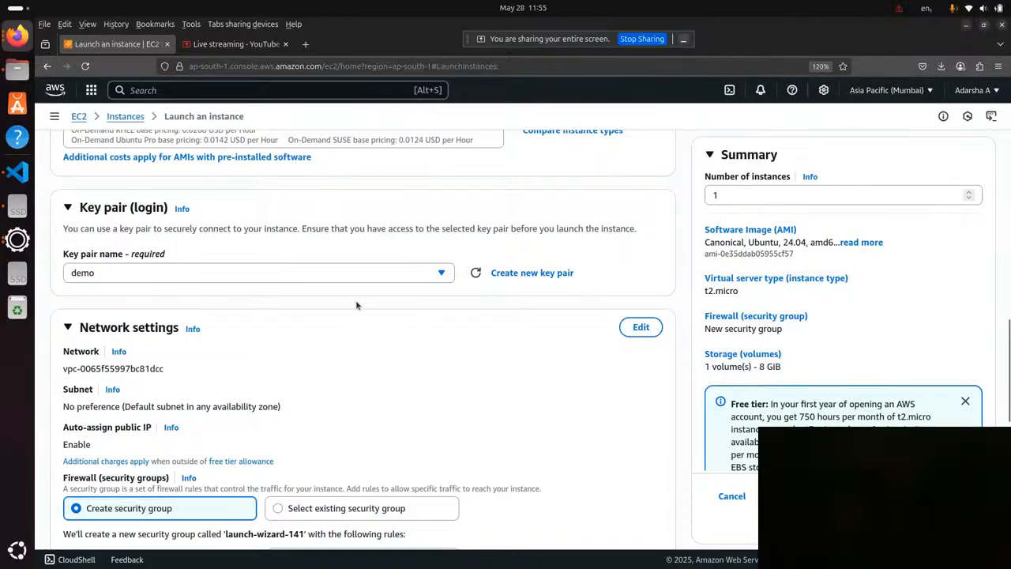
click(120, 272)
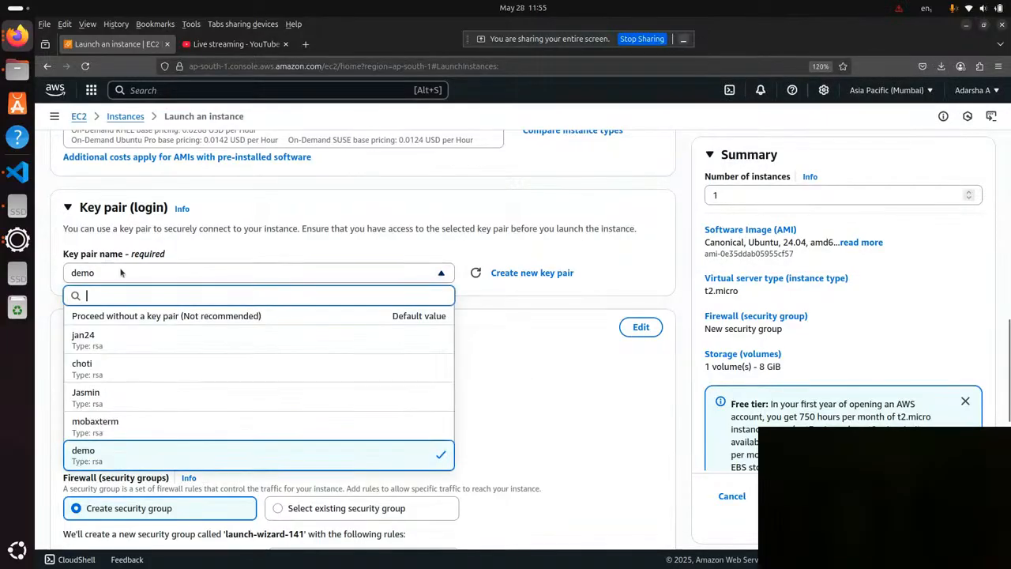
click(105, 458)
Examine the network settings of the new instance, including its network, subnet and firewall options.
scroll(432, 299, down, 3)
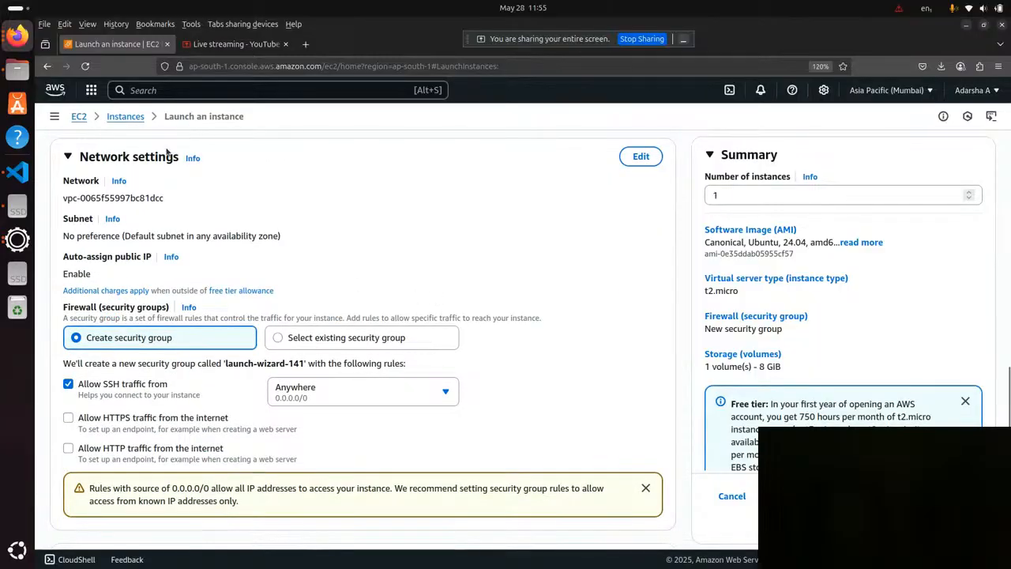
drag(79, 154, 191, 159)
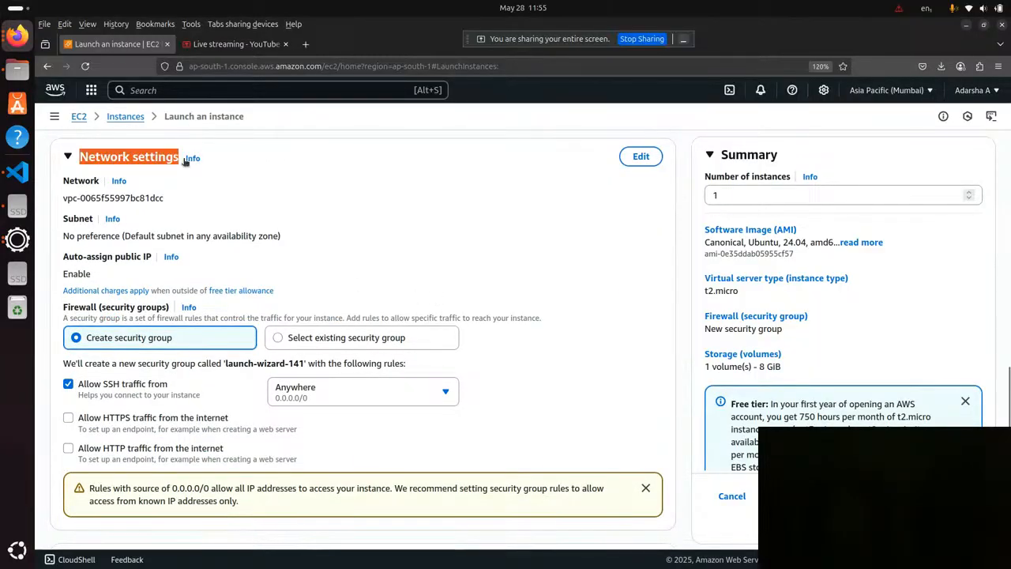
click(319, 200)
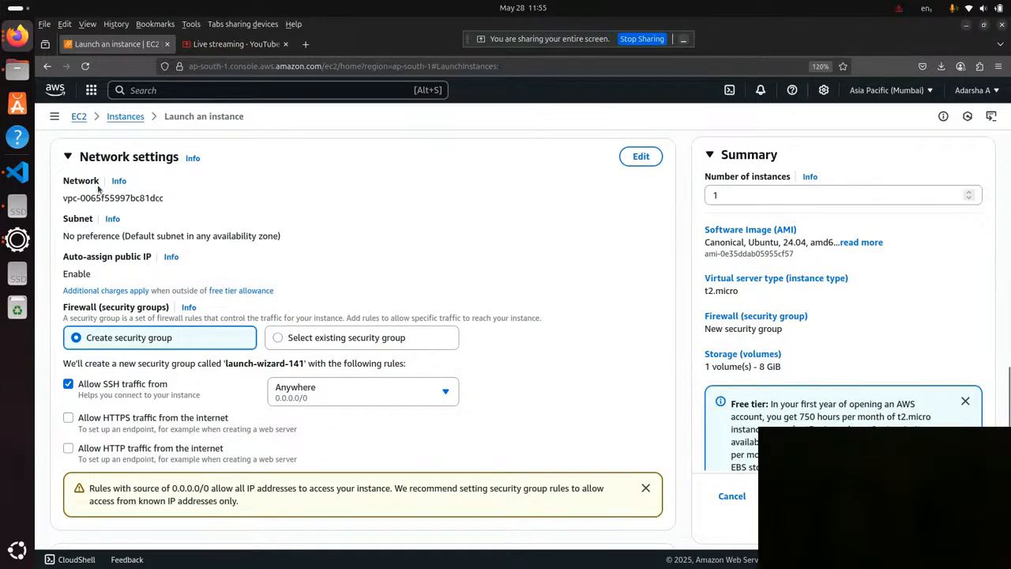
Allow HTTPS and HTTP traffic from the internet in the new security group, keeping SSH access open to Anywhere.
scroll(200, 348, down, 2)
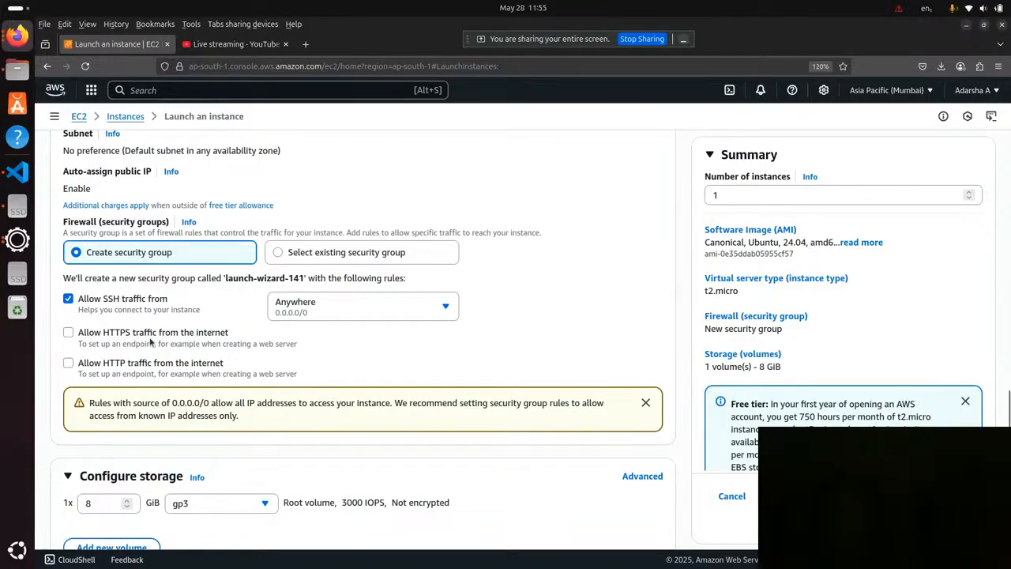
scroll(83, 241, up, 2)
drag(60, 257, 150, 261)
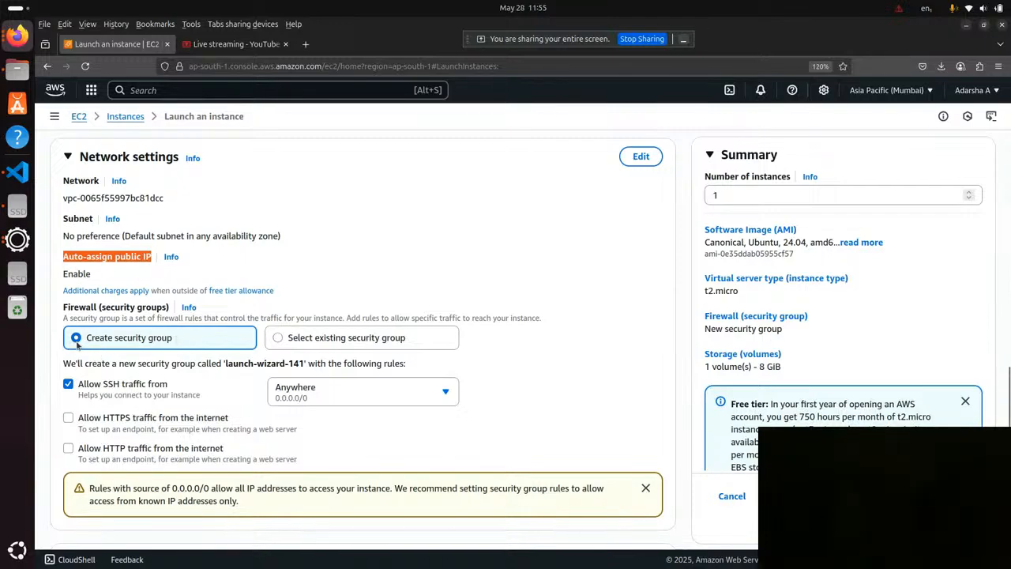
scroll(207, 316, up, 5)
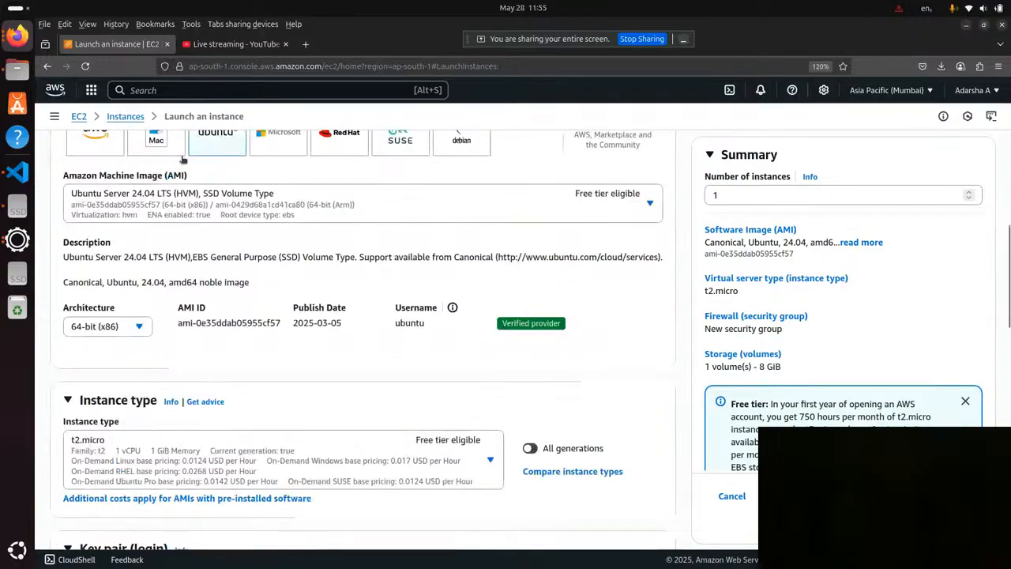
scroll(289, 251, down, 7)
scroll(328, 264, up, 1)
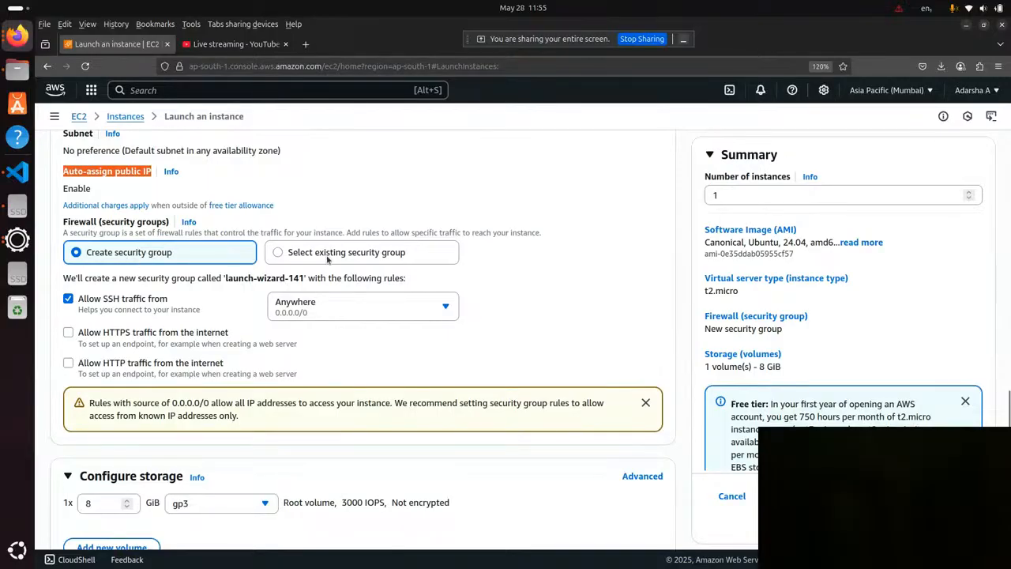
click(648, 292)
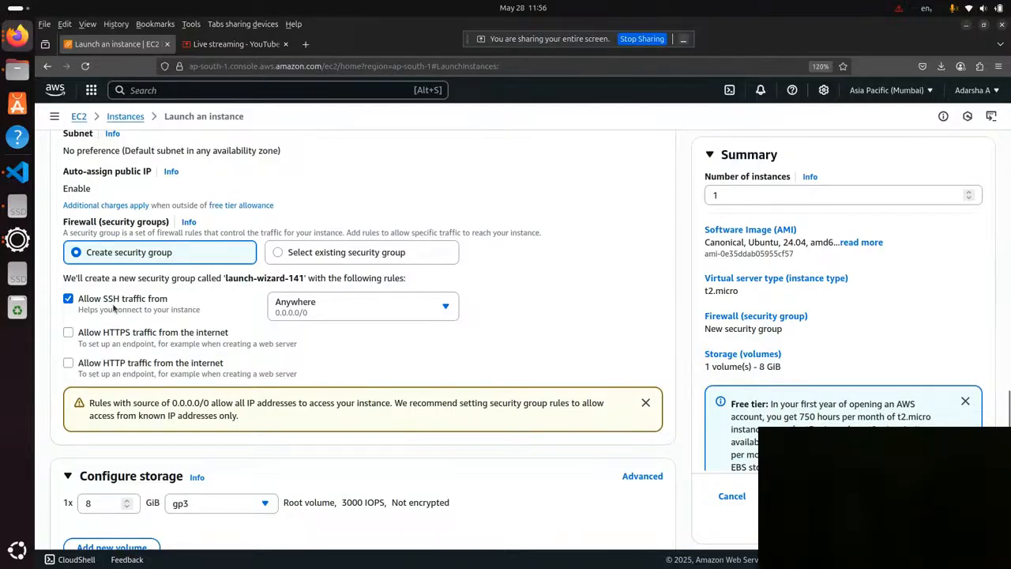
click(69, 334)
click(310, 311)
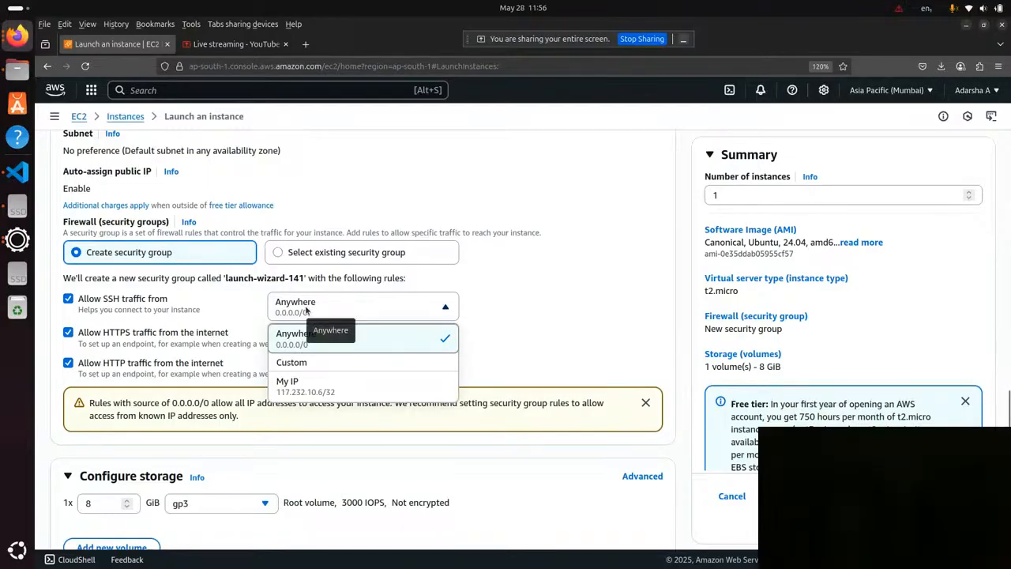
click(331, 298)
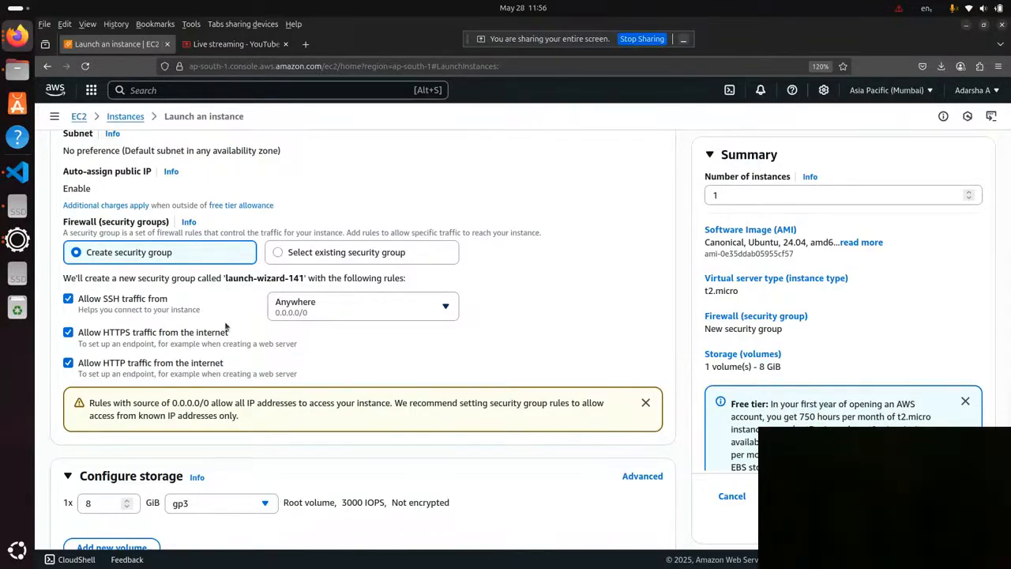
Try a root volume size of 1000 GiB in the storage configuration.
scroll(286, 316, down, 3)
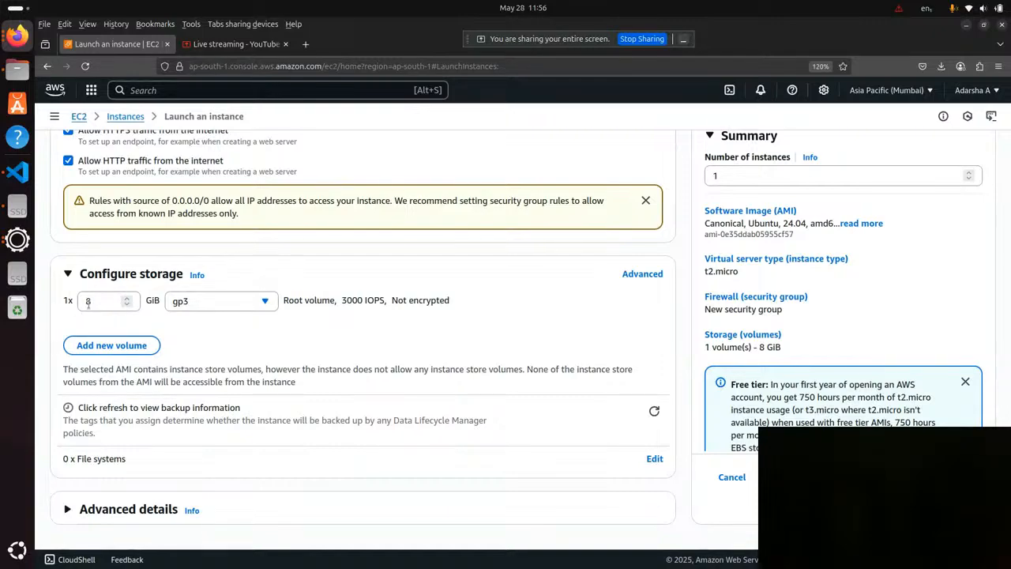
click(103, 301)
text(1000)
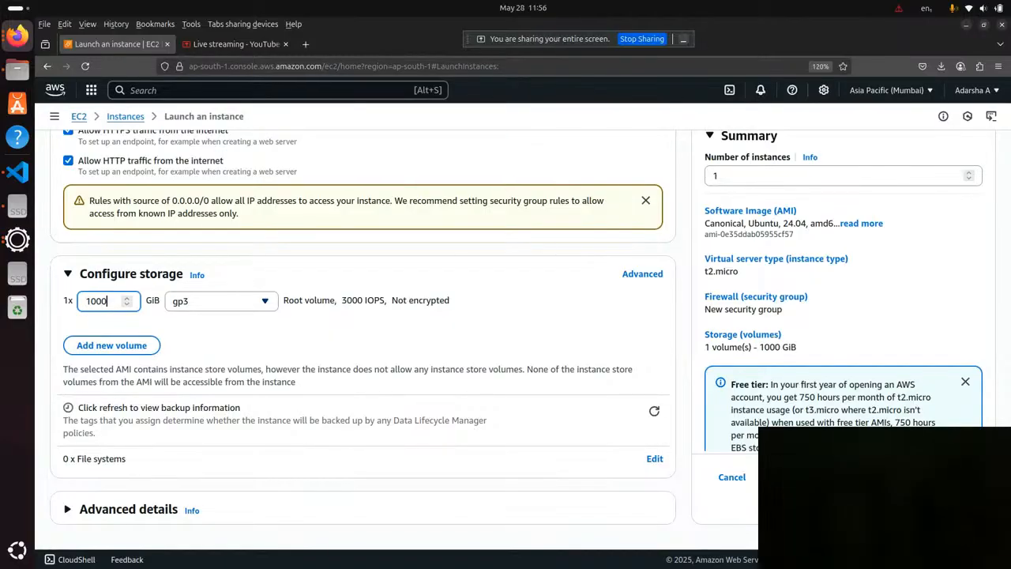
Set the root volume size to 10 GiB and launch the instance.
key(BackSpace)
key(BackSpace)
text(876)
key(BackSpace)
text(10)
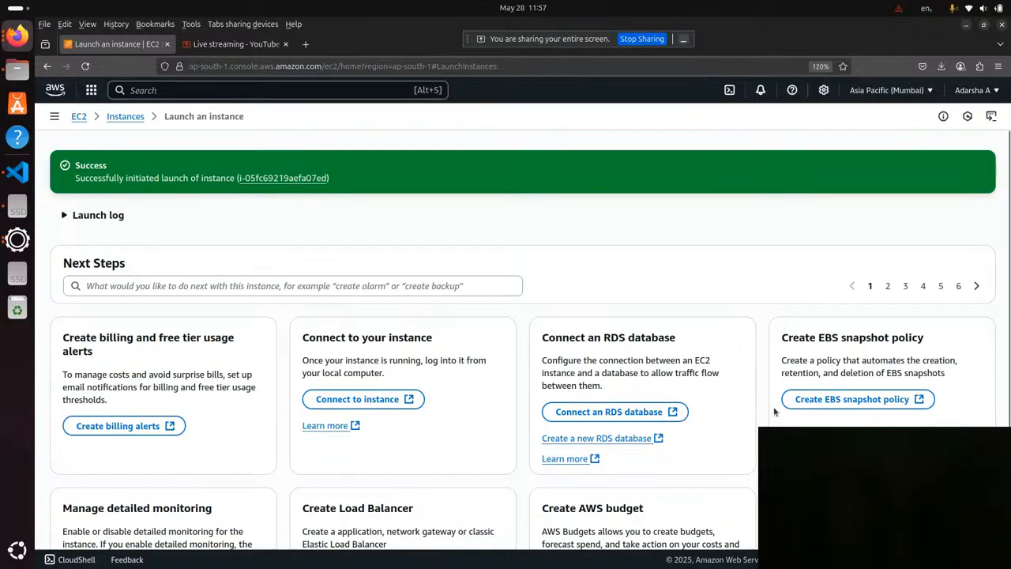
Read the launch result, then open the list of instances and reload it.
double_click(103, 165)
drag(75, 182, 333, 182)
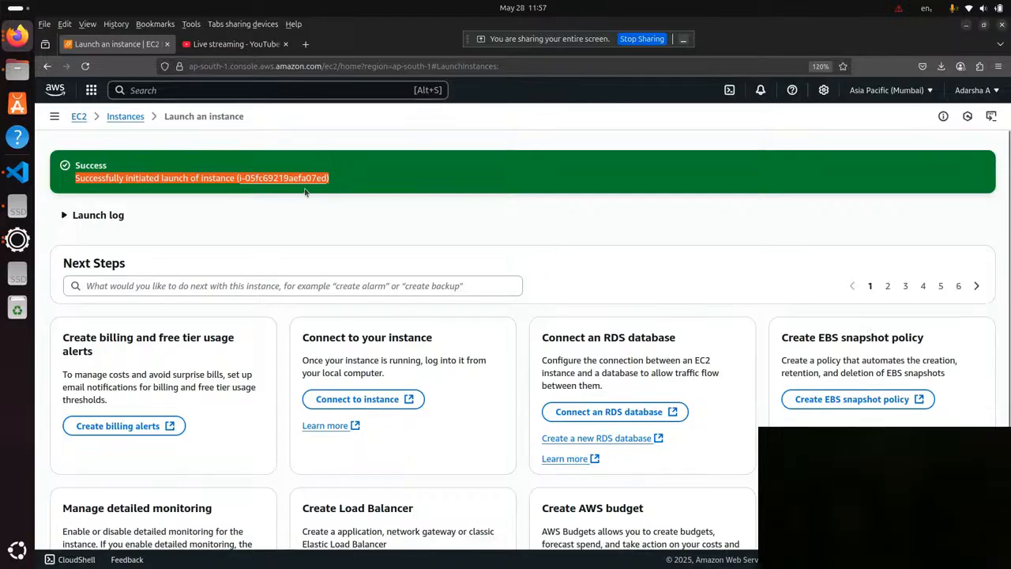
click(124, 118)
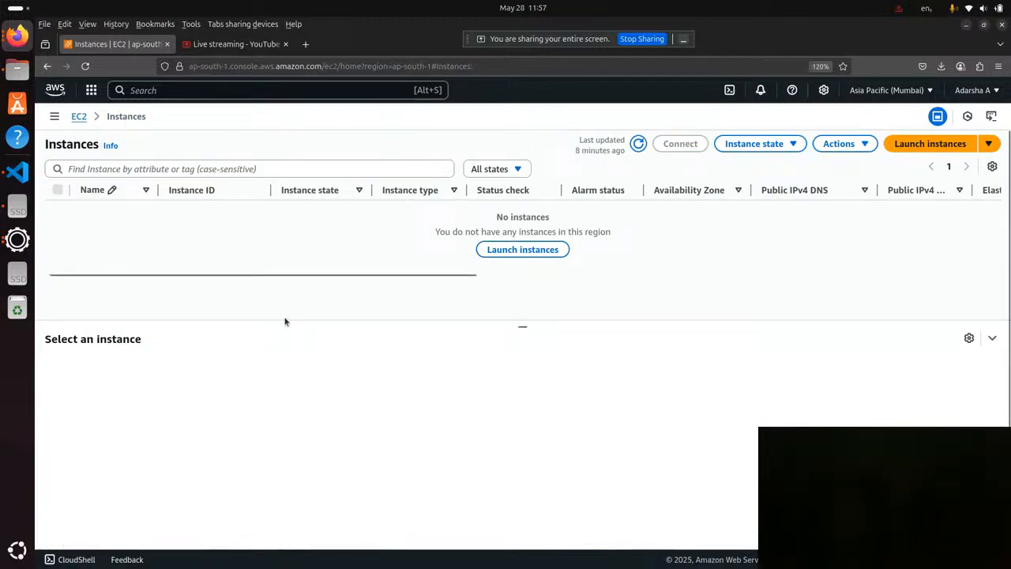
click(84, 66)
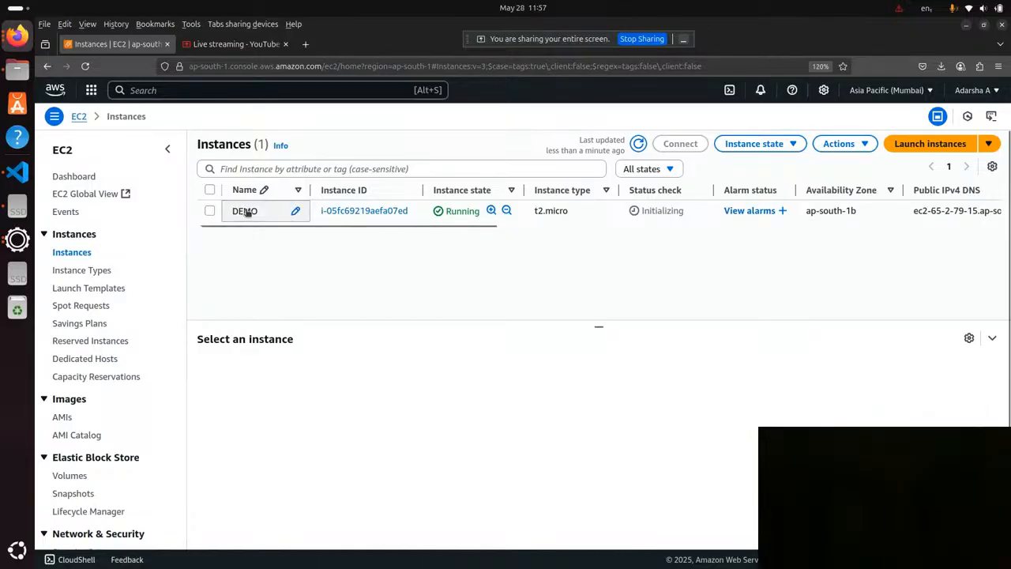
Open the new instance's name for editing and save it as DEMO.
drag(262, 212, 229, 211)
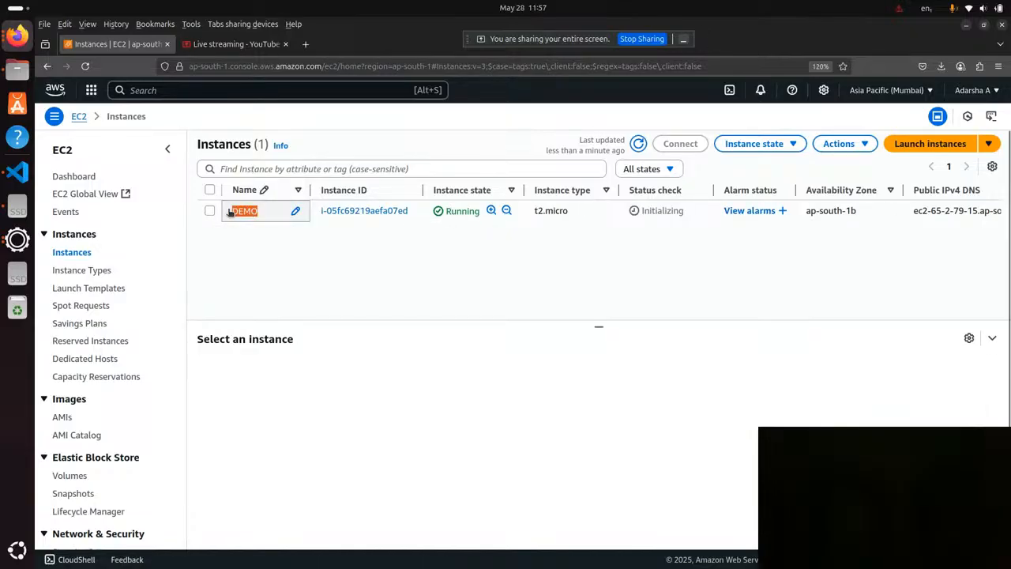
click(295, 210)
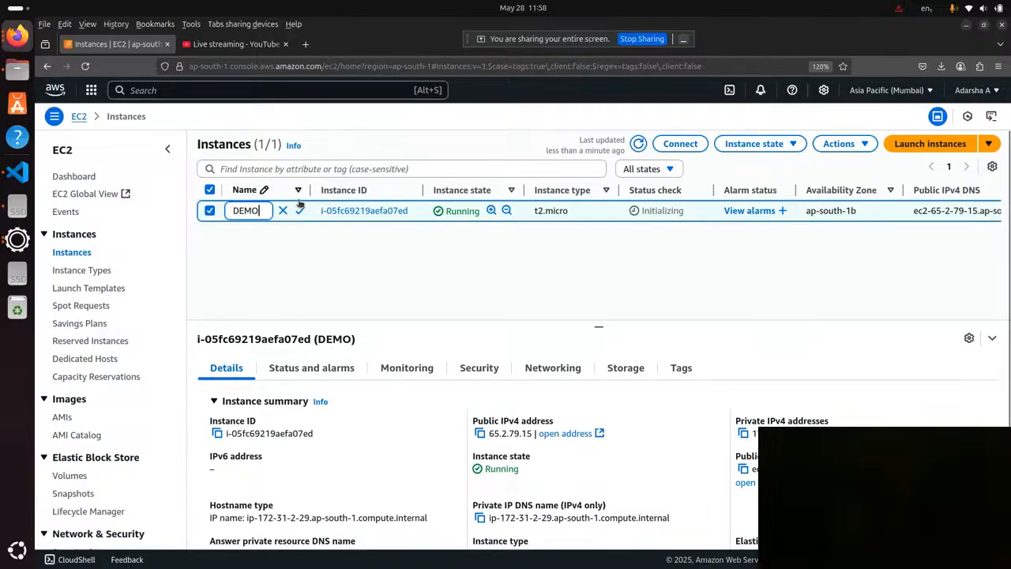
click(300, 211)
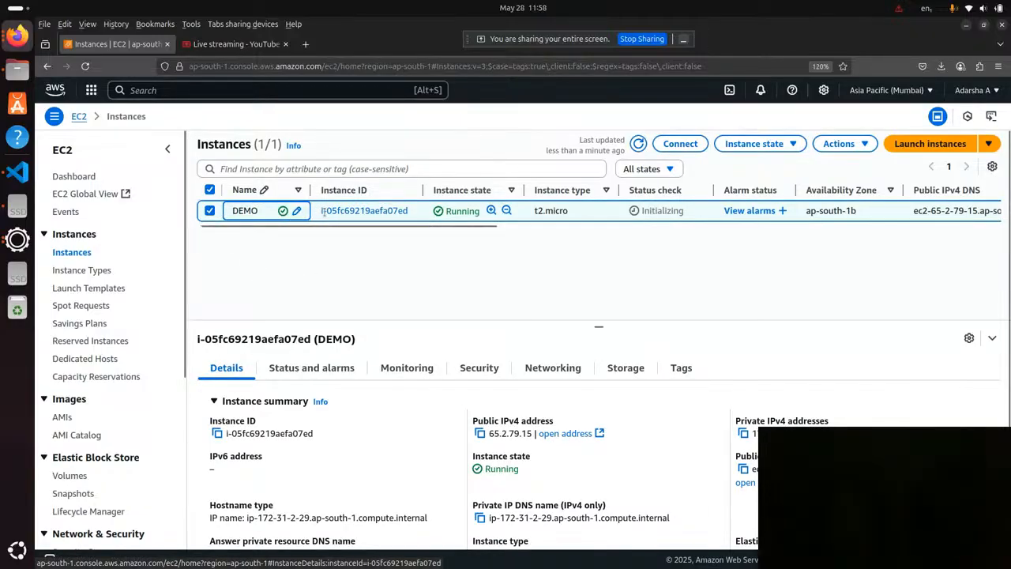
Examine the DEMO instance's ID, state, type, status check, availability zone, public addresses, key name and platform.
drag(414, 212, 320, 214)
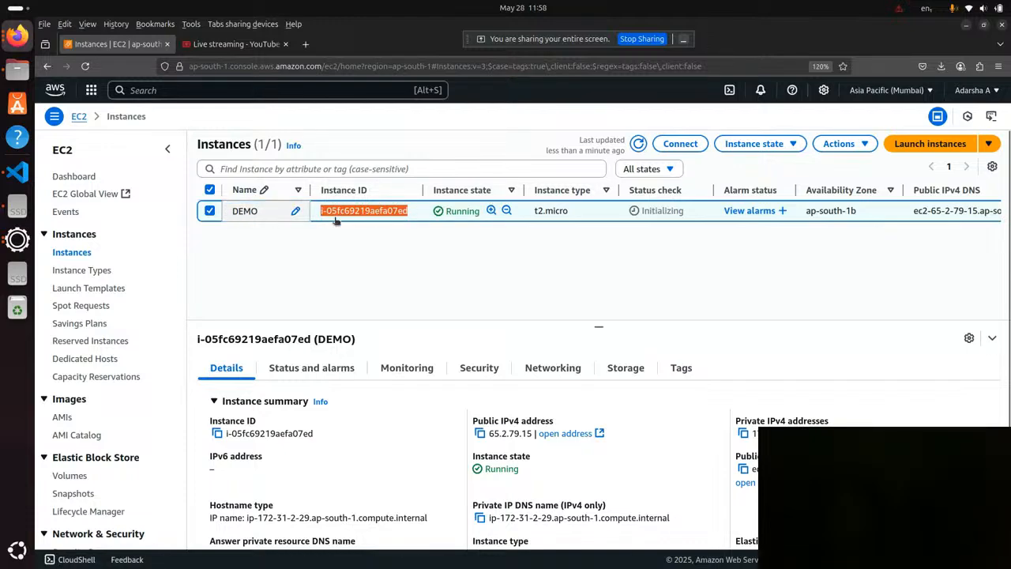
click(335, 251)
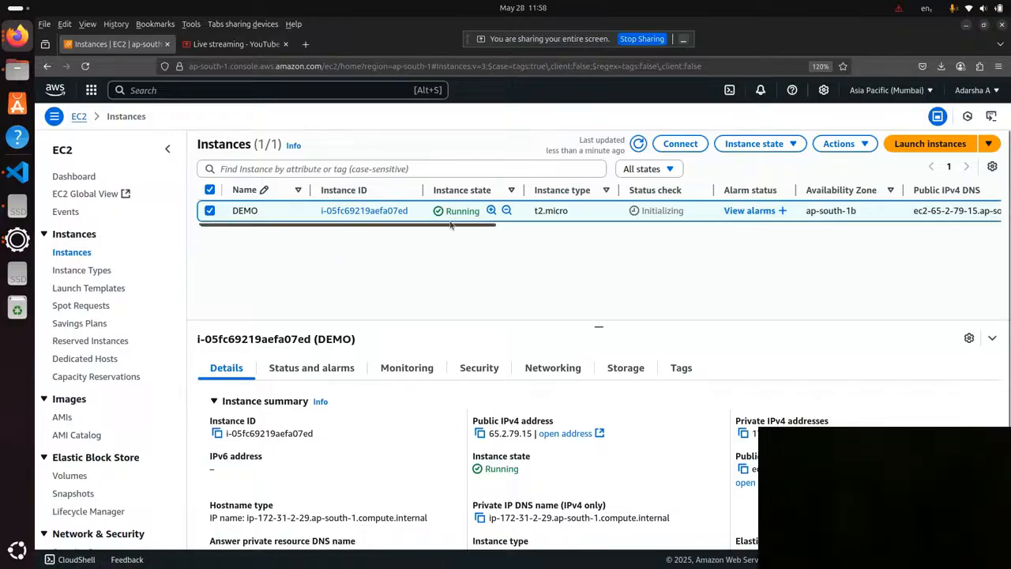
drag(457, 224, 417, 217)
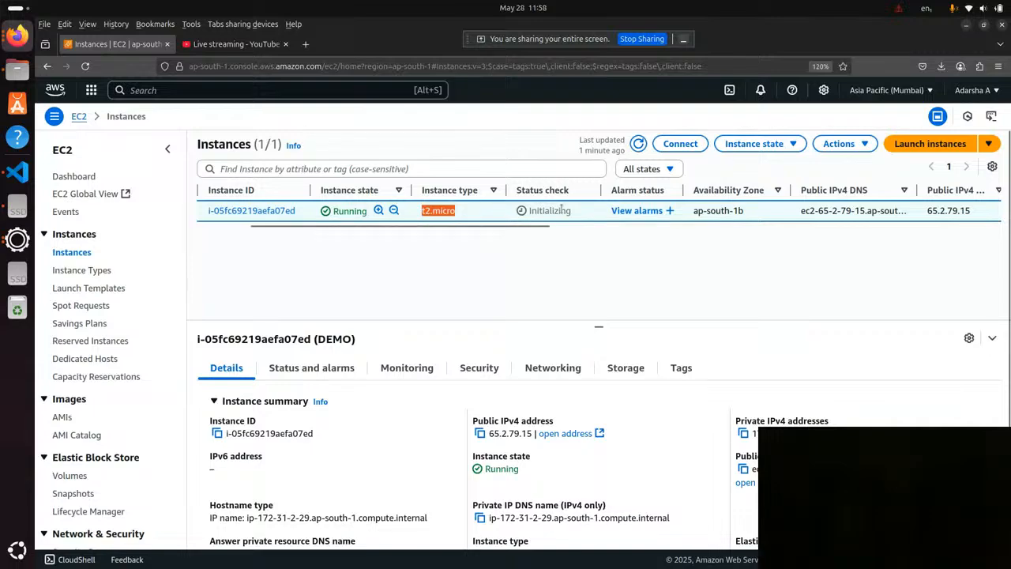
drag(574, 214, 527, 219)
drag(379, 213, 311, 219)
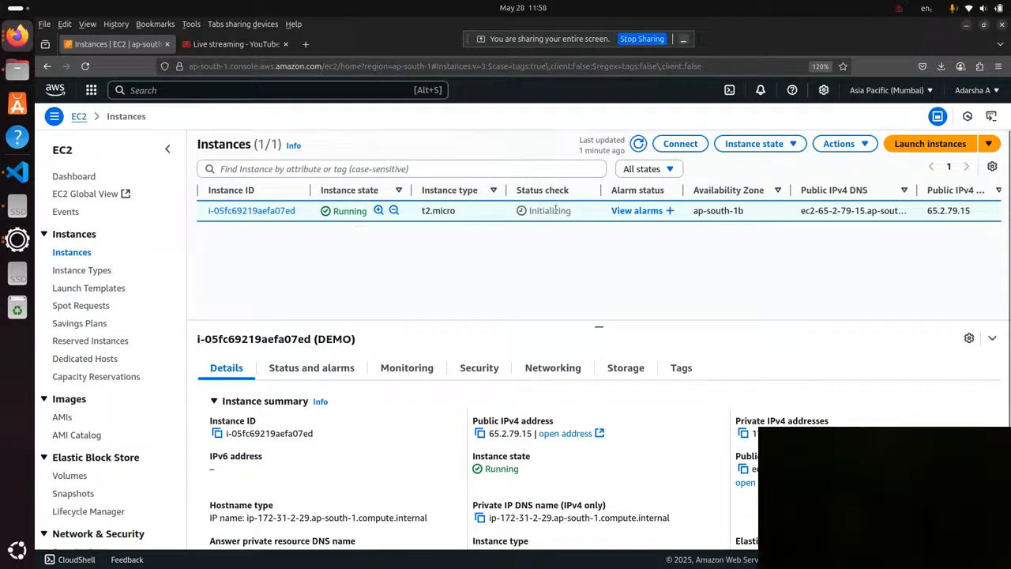
drag(497, 227, 650, 229)
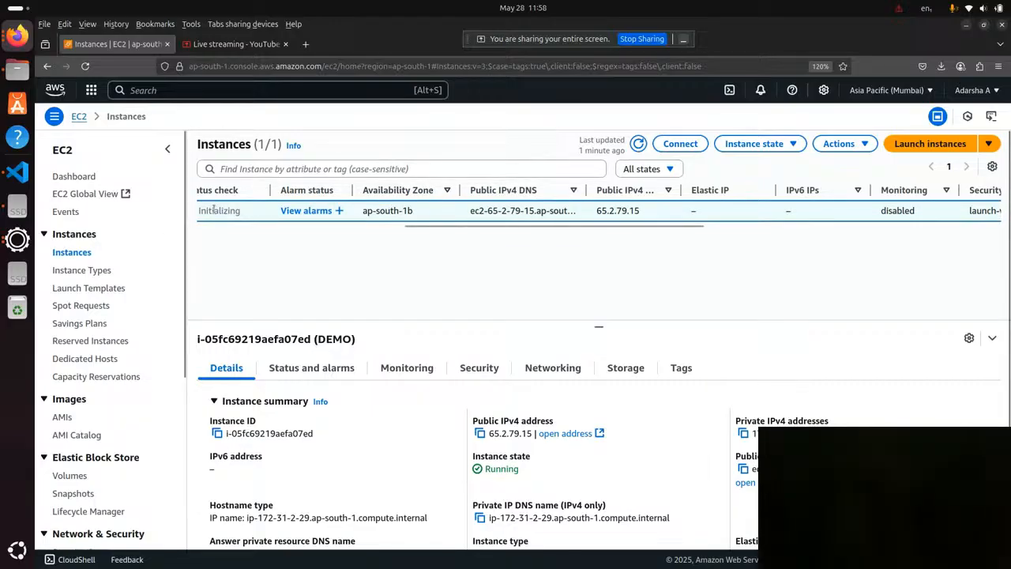
drag(426, 212, 362, 217)
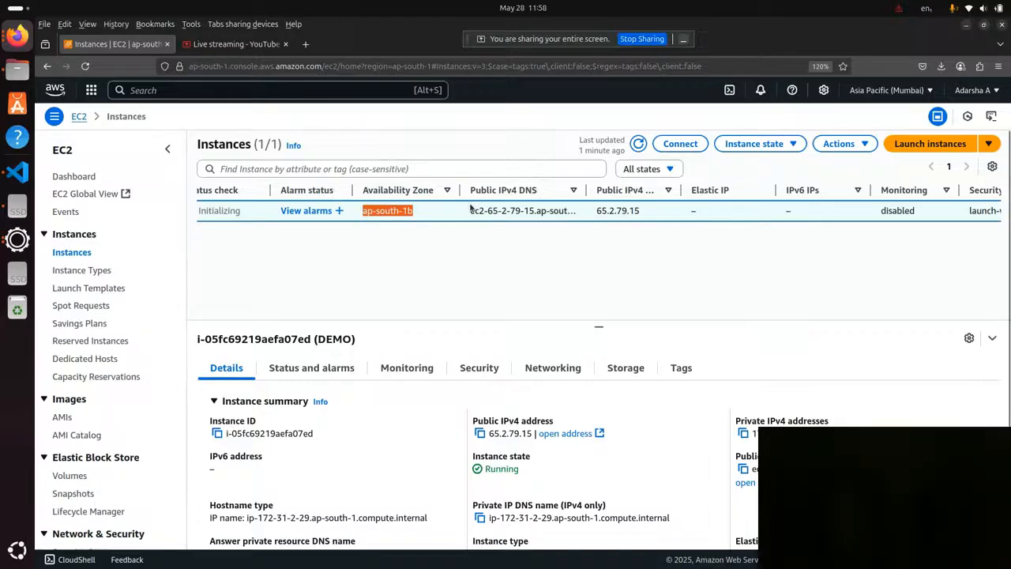
drag(471, 210, 537, 210)
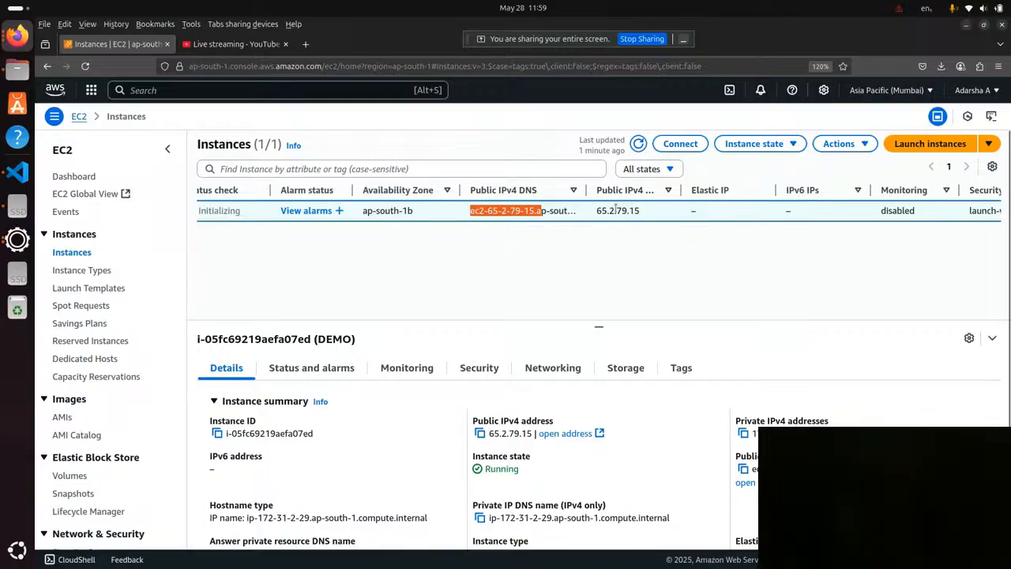
scroll(621, 224, right, 1)
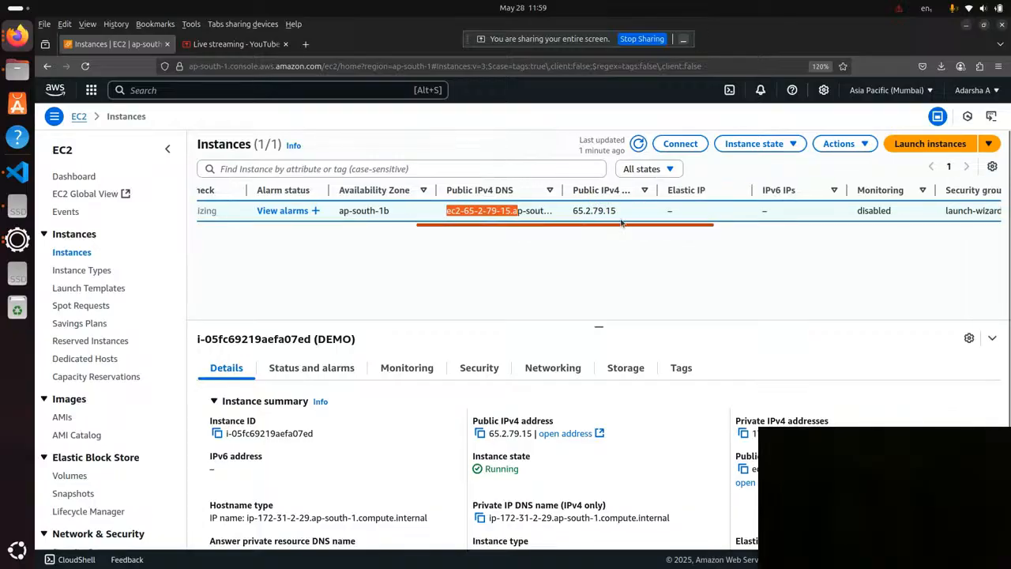
drag(620, 224, 914, 202)
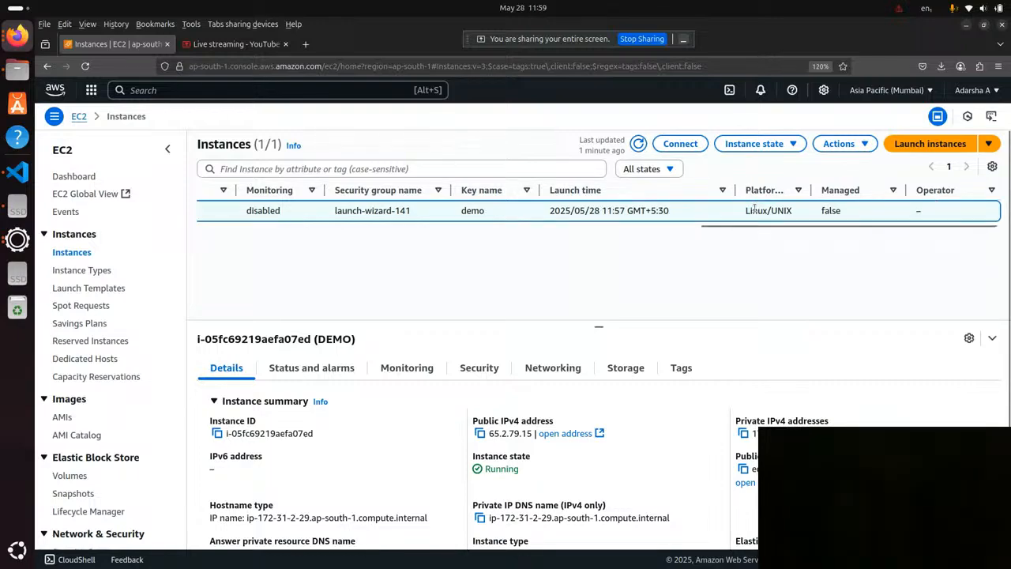
drag(746, 211, 795, 220)
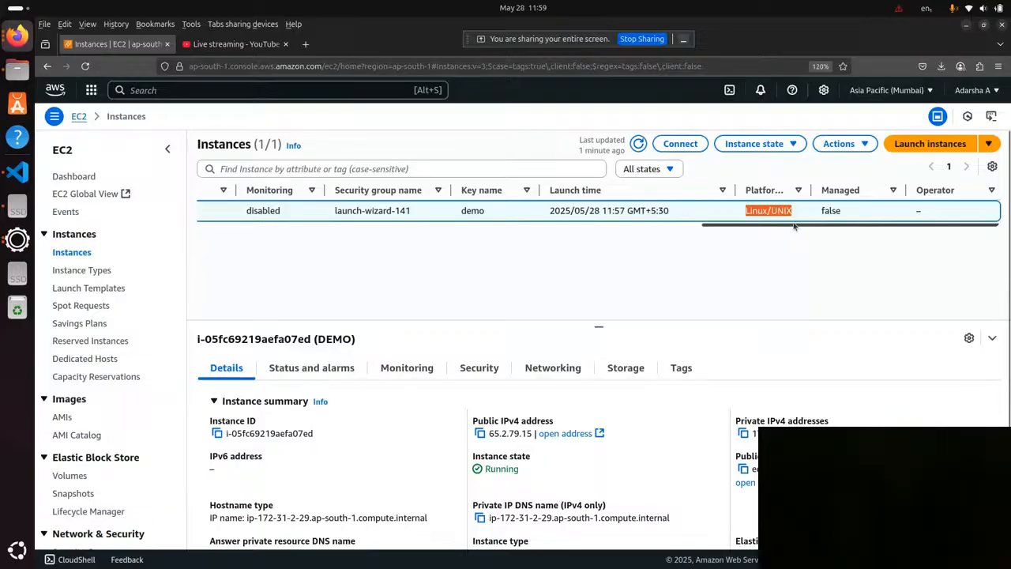
drag(794, 226, 290, 226)
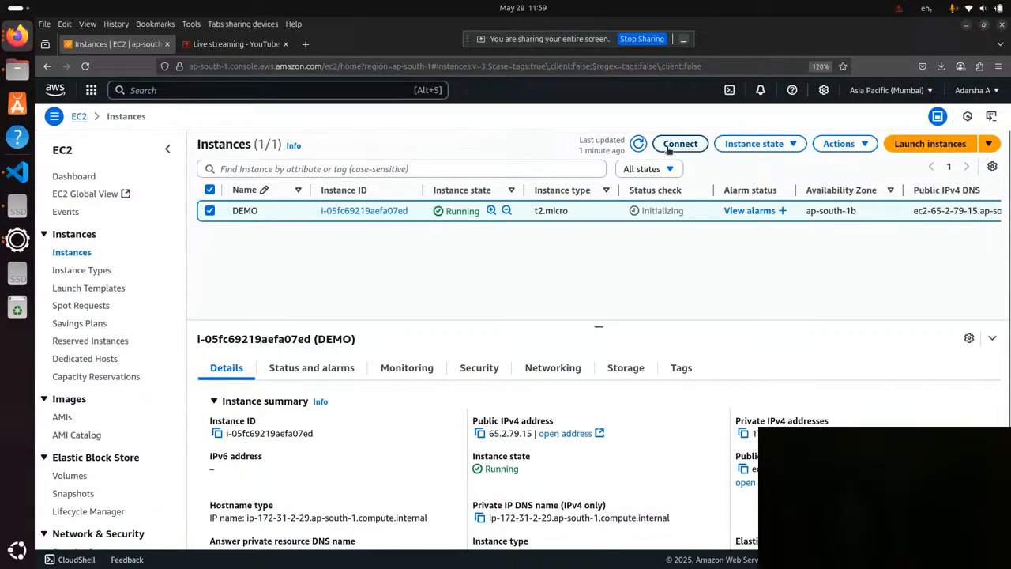
Reselect the DEMO instance and open its connection options.
click(210, 211)
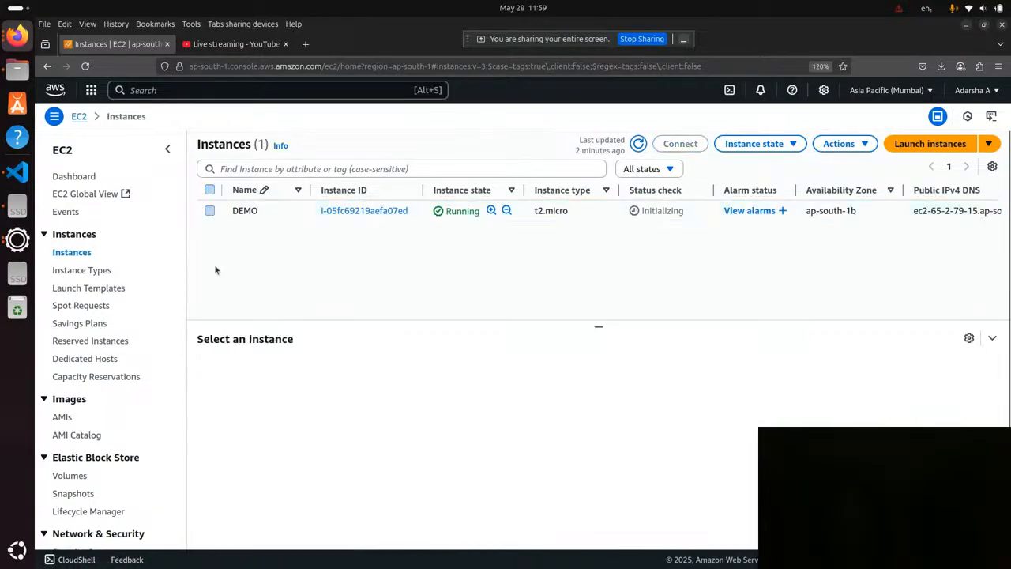
click(210, 212)
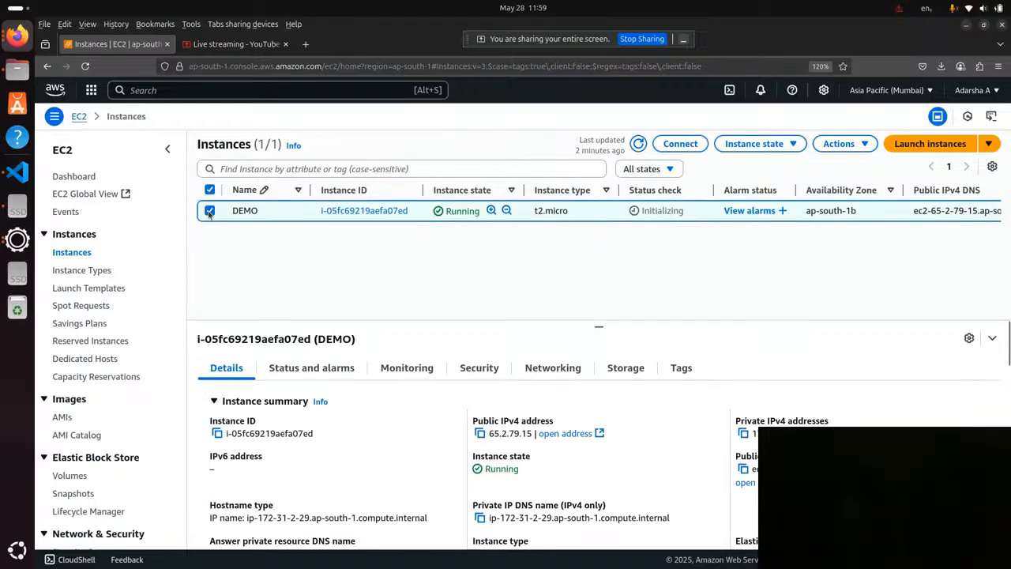
click(679, 147)
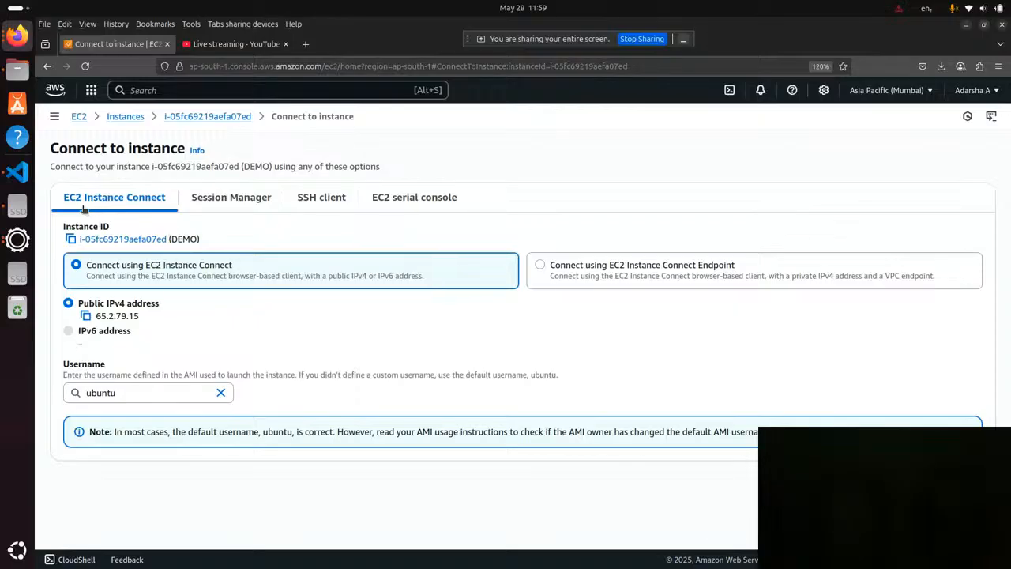
Review the Session Manager, SSH client and EC2 serial console connection methods, then return to EC2 Instance Connect.
click(243, 200)
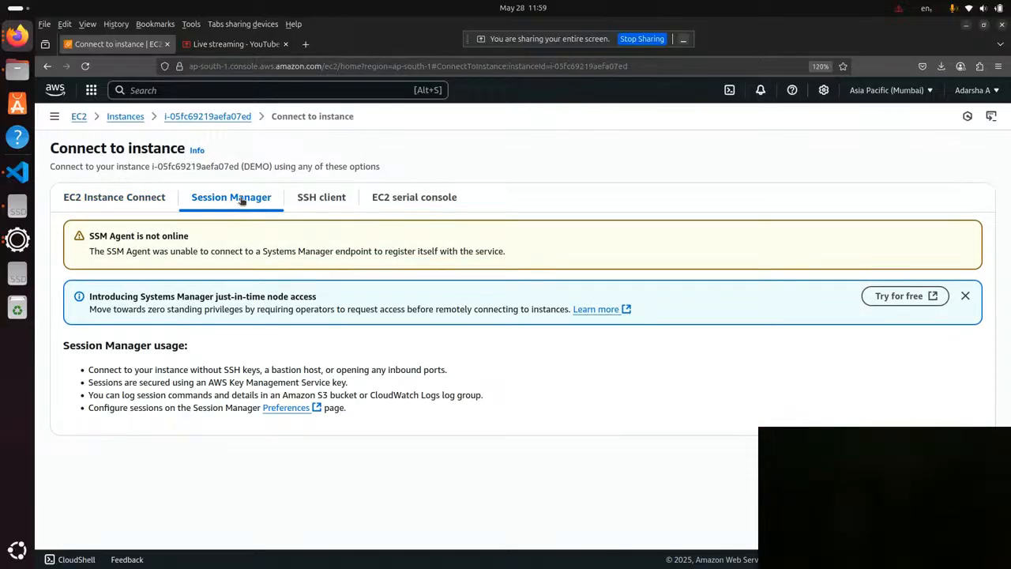
click(323, 203)
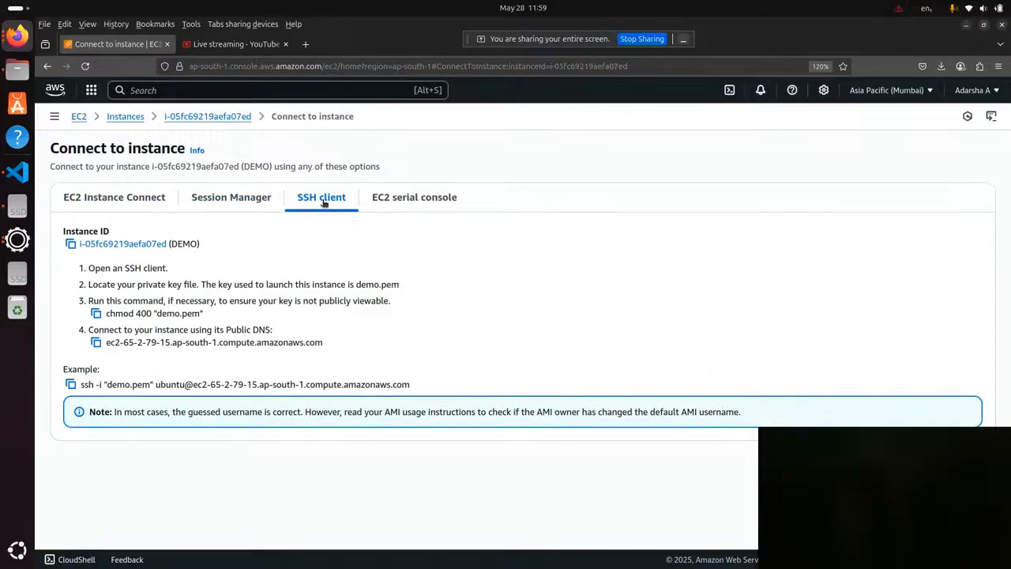
click(387, 203)
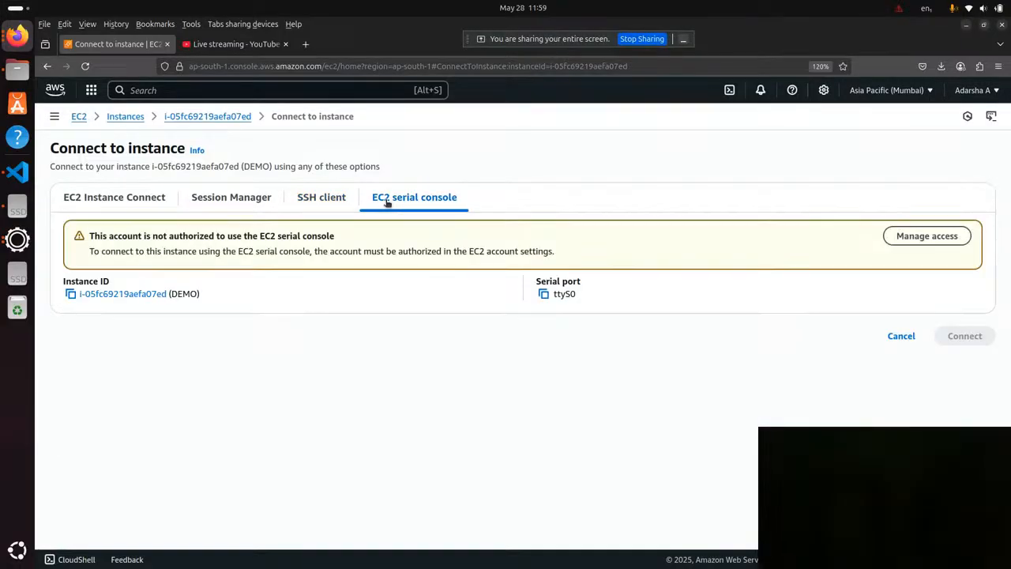
click(329, 200)
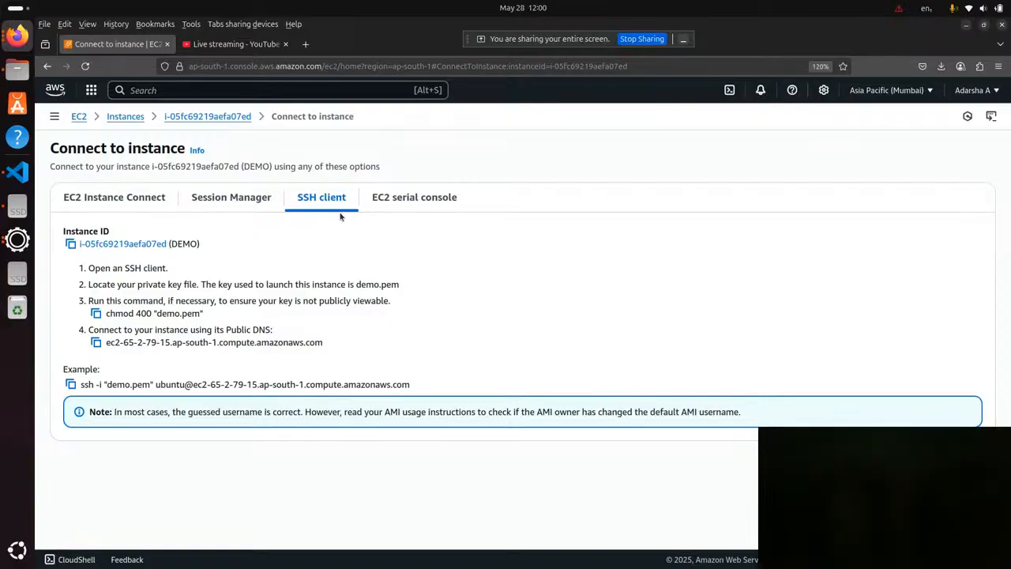
click(155, 201)
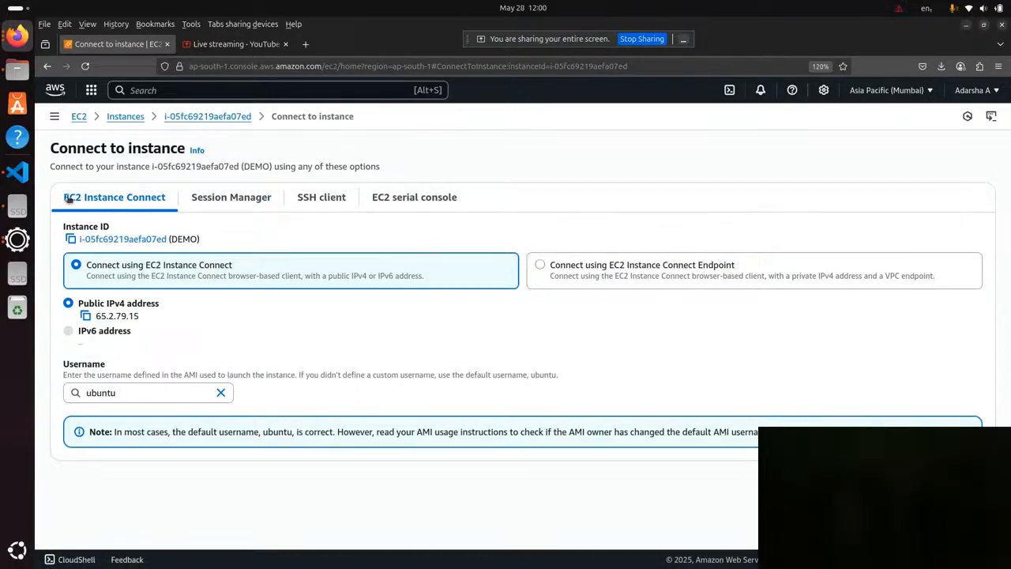
Connect to the DEMO instance with EC2 Instance Connect as ubuntu and enlarge the terminal page to 140%.
click(126, 117)
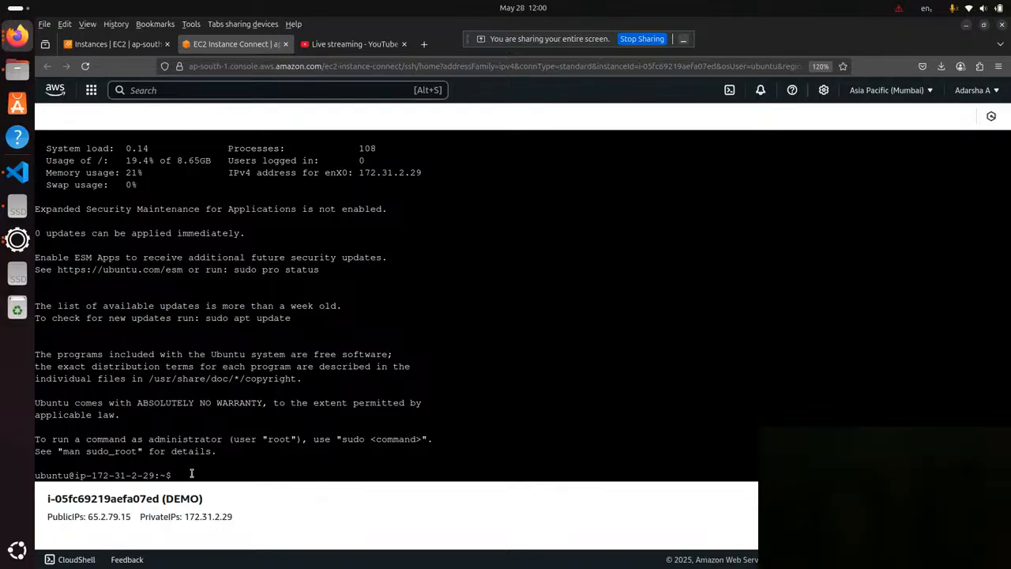
key(ctrl+plus)
key(ctrl+plus)
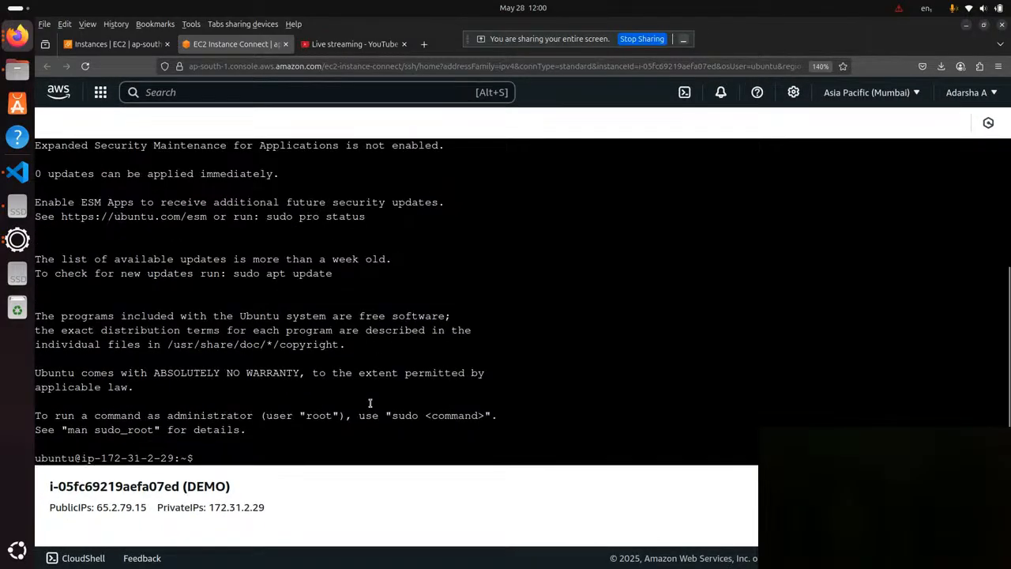
Examine the terminal's ubuntu prompt, the instance's public and private IP addresses, and the Ubuntu welcome message.
double_click(56, 458)
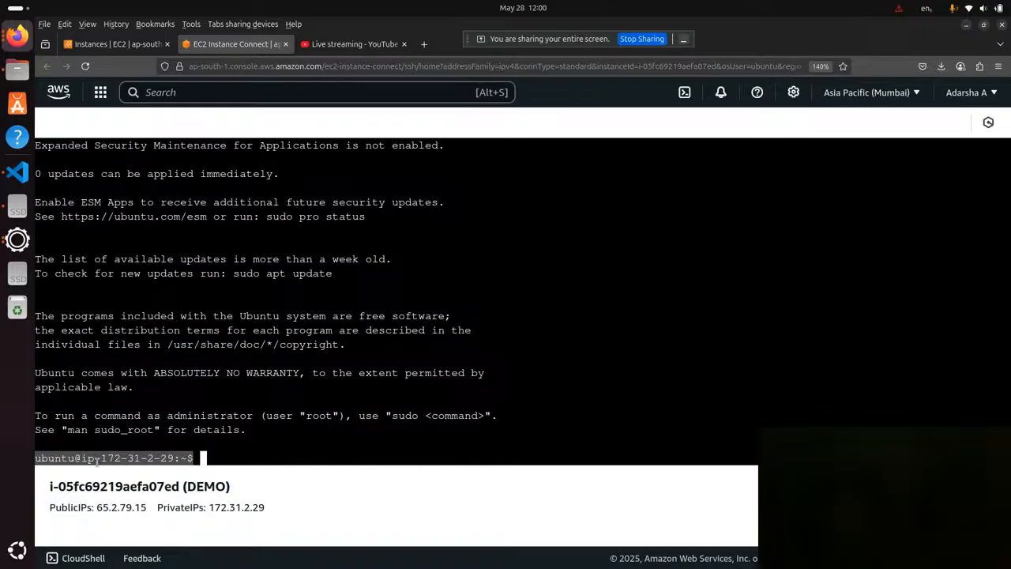
drag(106, 458, 191, 457)
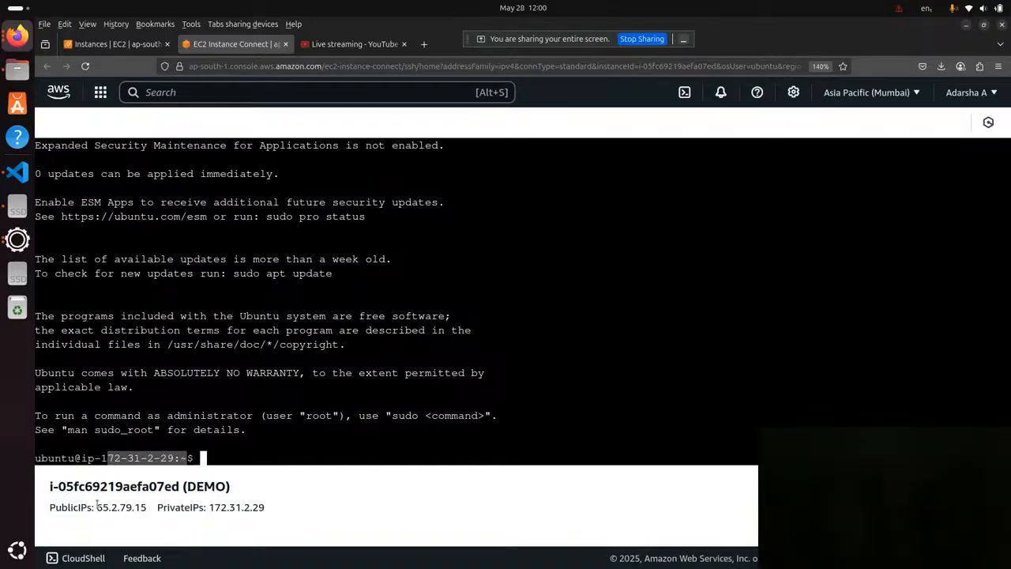
drag(96, 506, 145, 507)
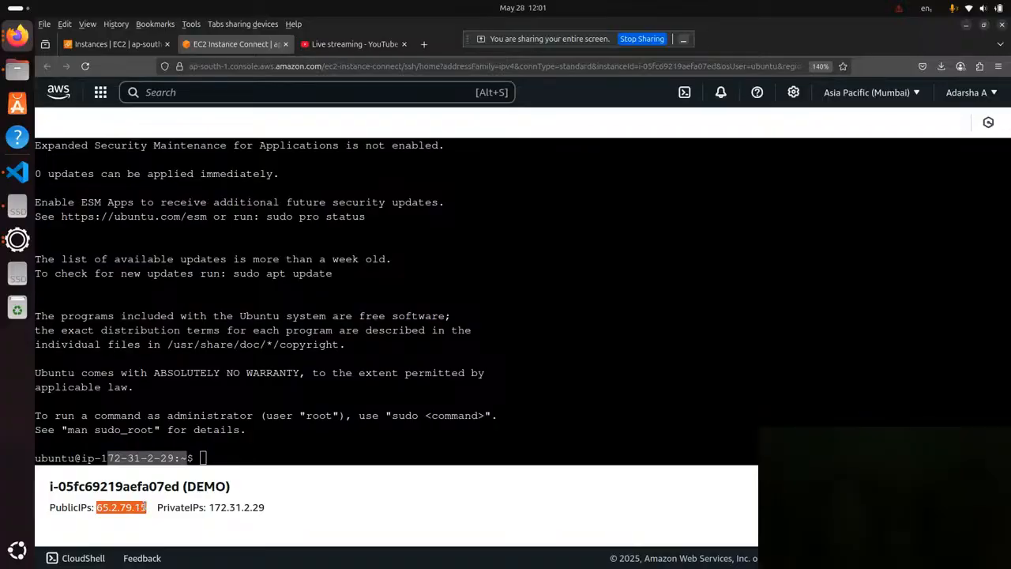
drag(209, 507, 273, 509)
drag(98, 506, 144, 508)
click(167, 368)
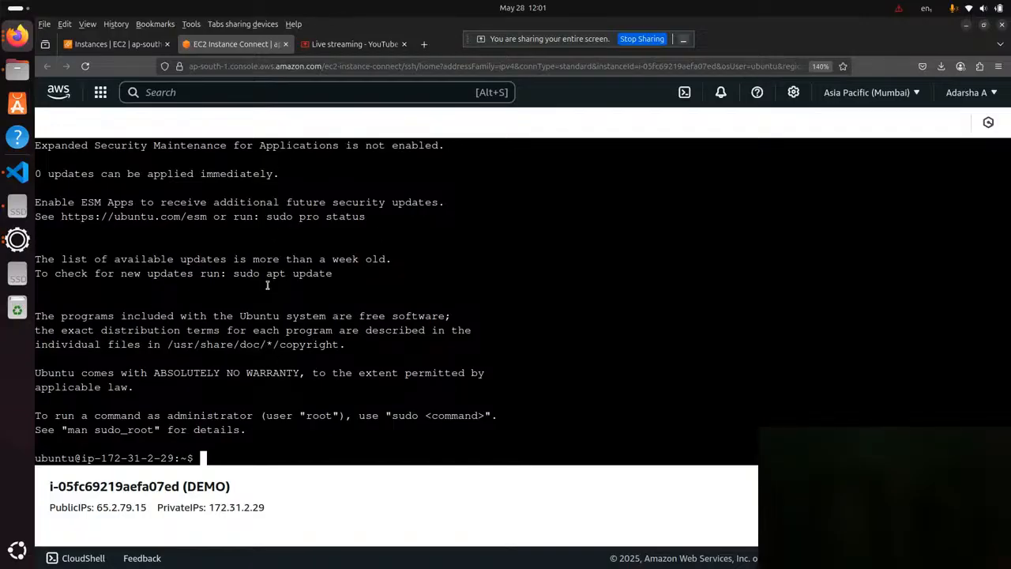
drag(97, 503, 144, 499)
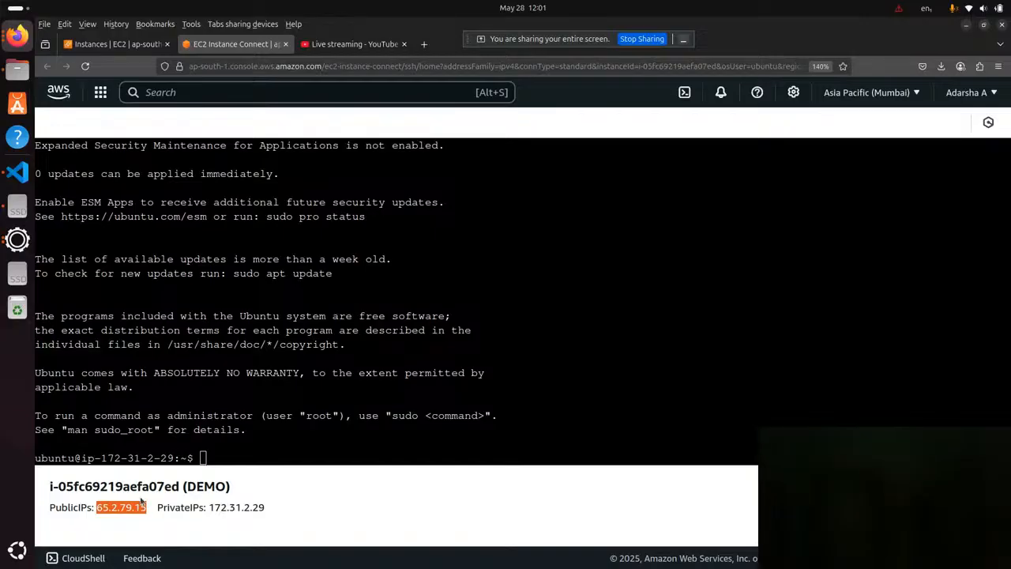
click(244, 446)
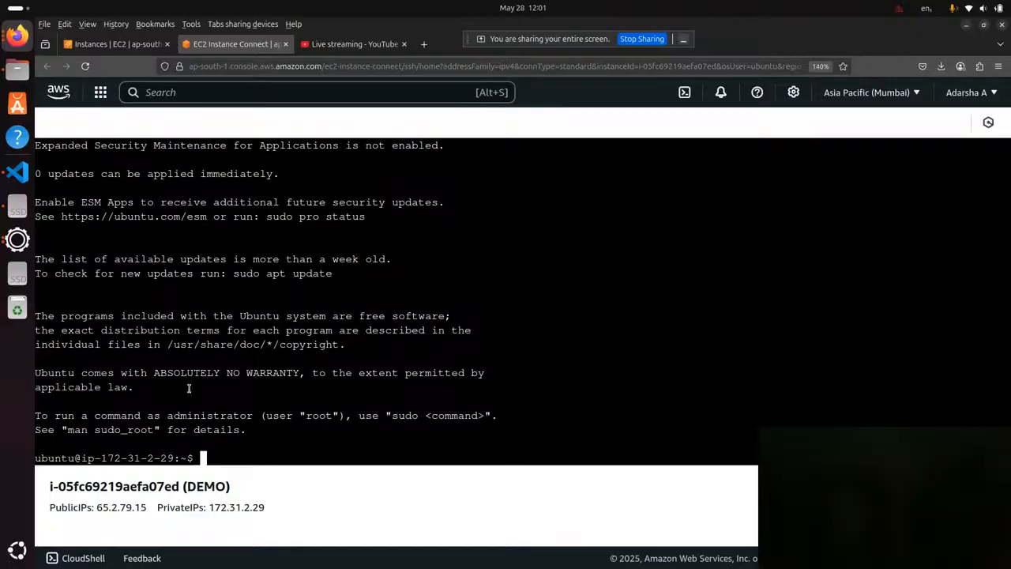
scroll(142, 272, up, 5)
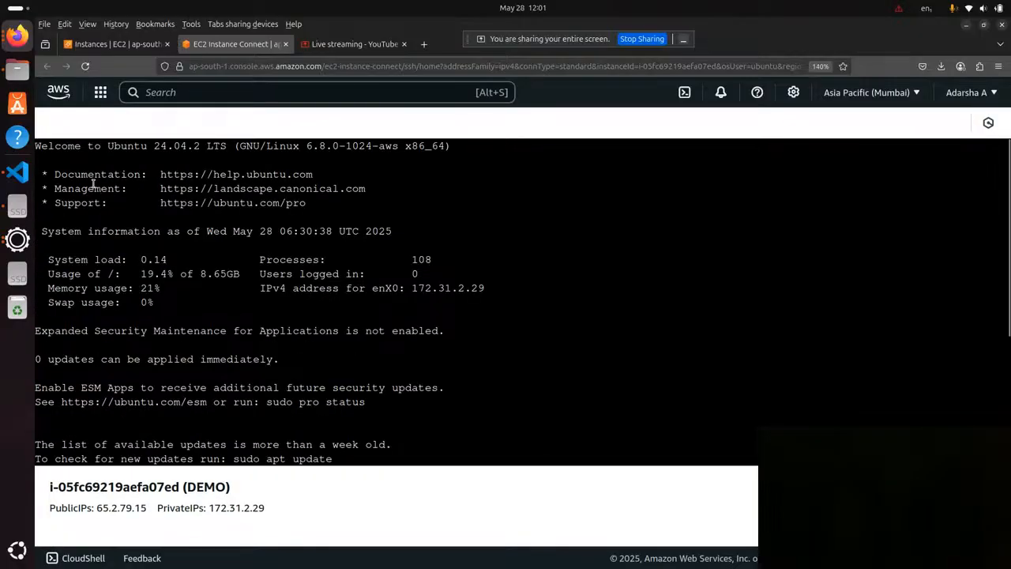
scroll(131, 194, down, 5)
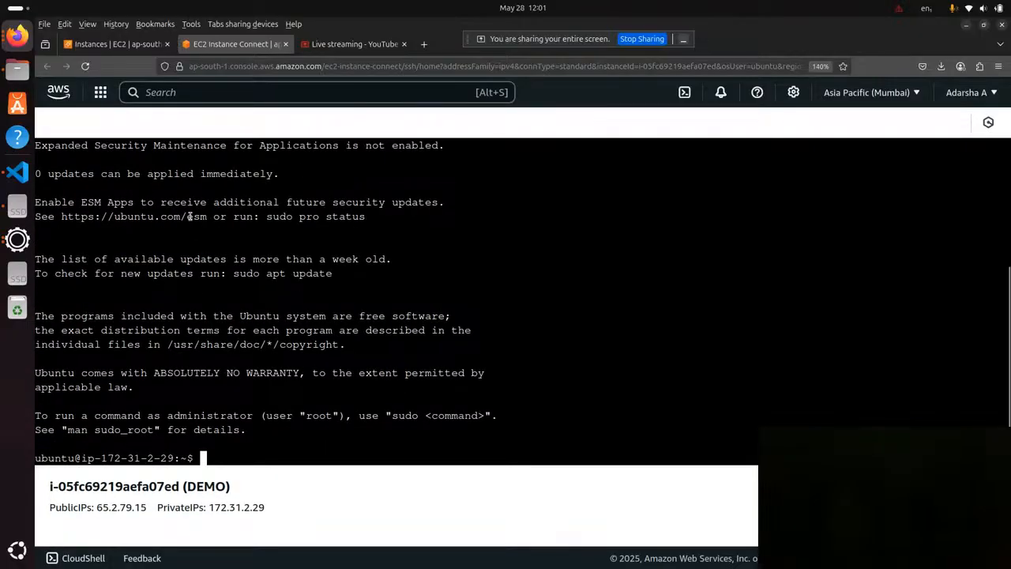
Clear the terminal screen with the clear command.
text(cl)
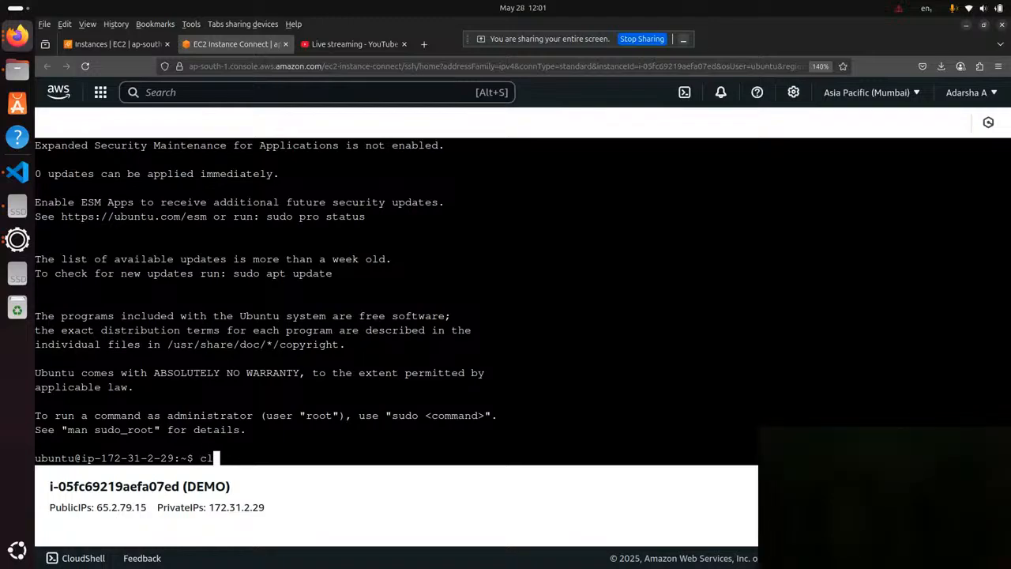
text(ear)
key(Return)
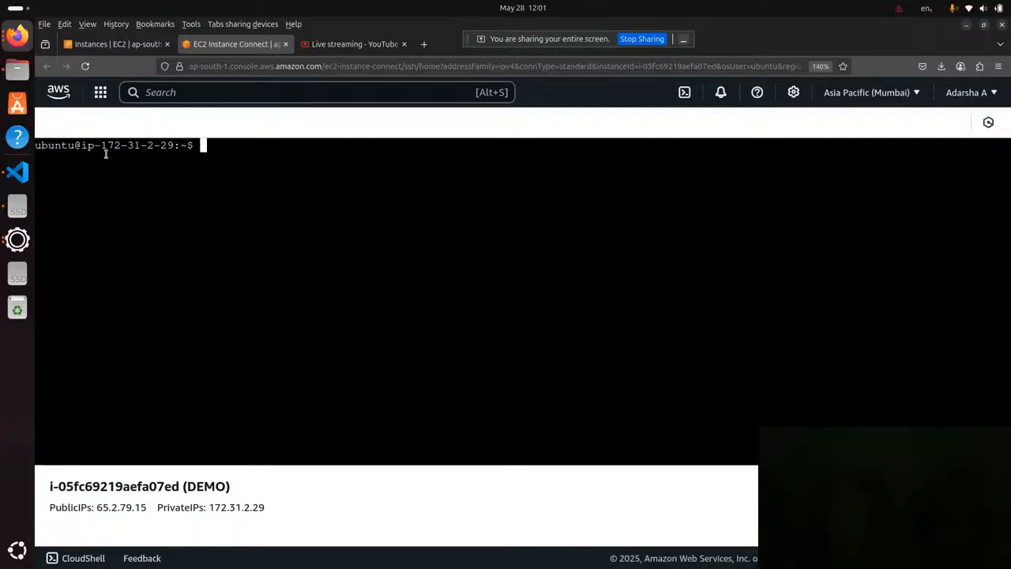
Switch from the ubuntu user to root with sudo -i and compare the two shell prompts.
drag(36, 147, 195, 147)
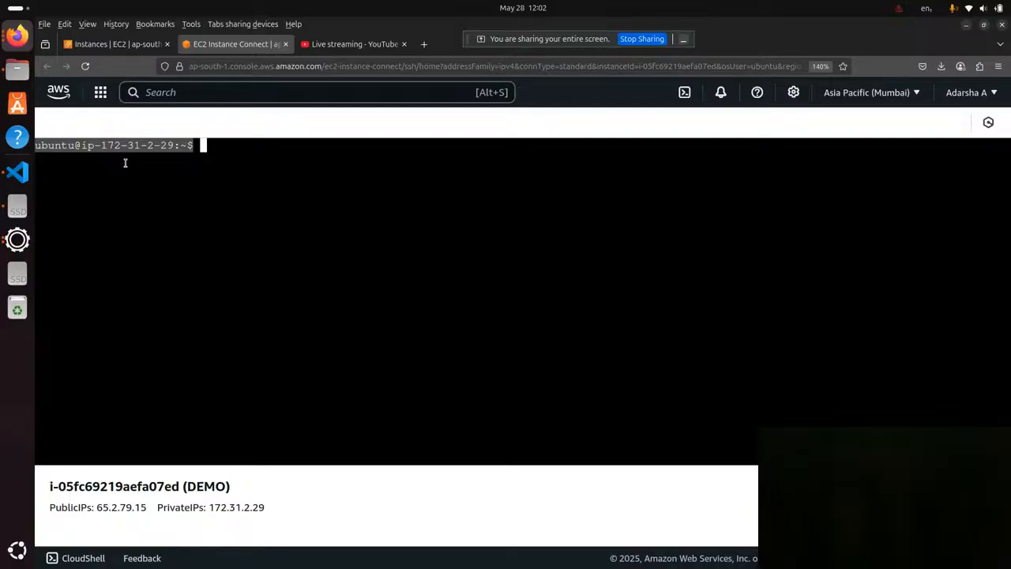
click(230, 147)
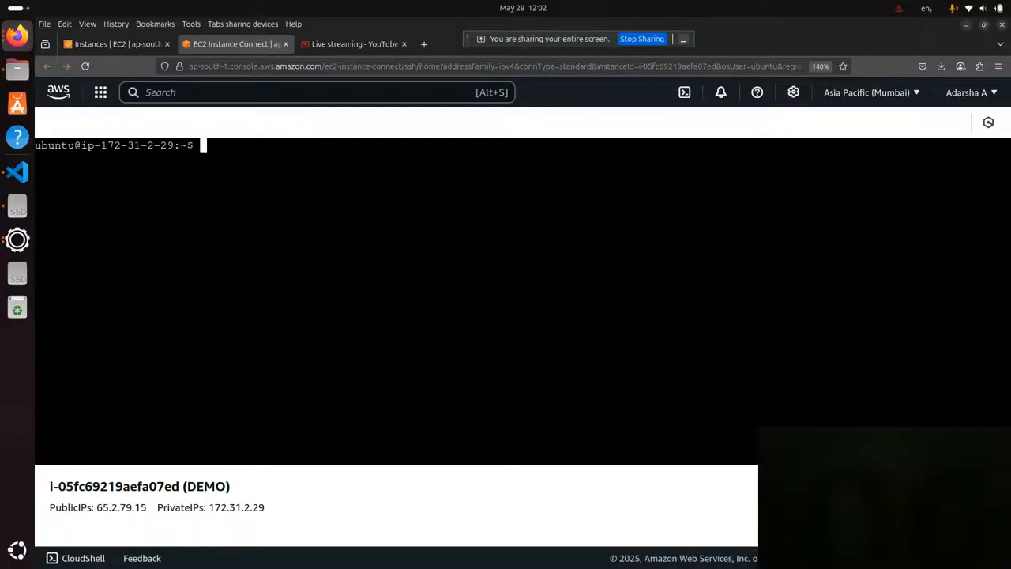
text(sudo -i)
key(Return)
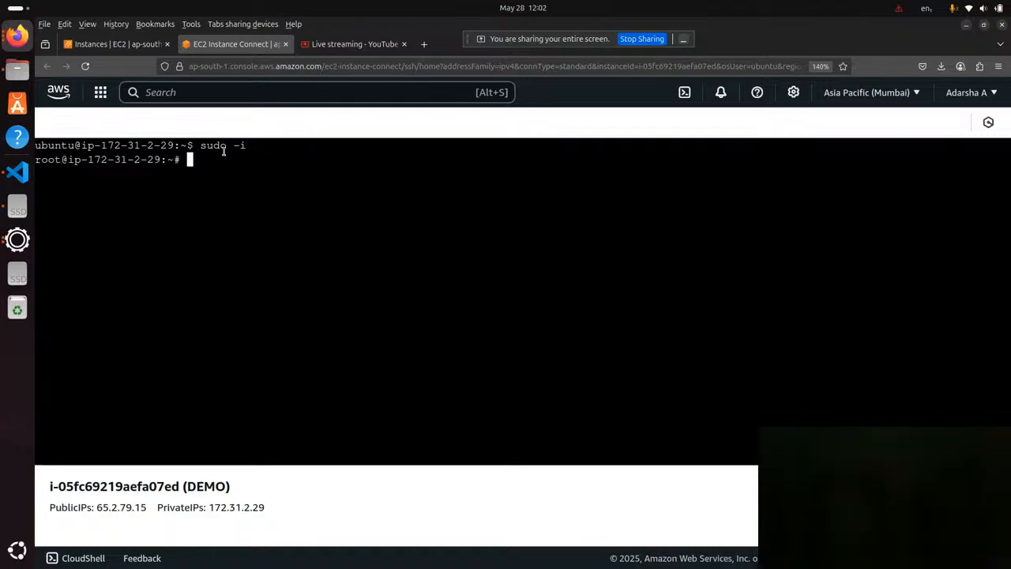
double_click(49, 158)
double_click(55, 145)
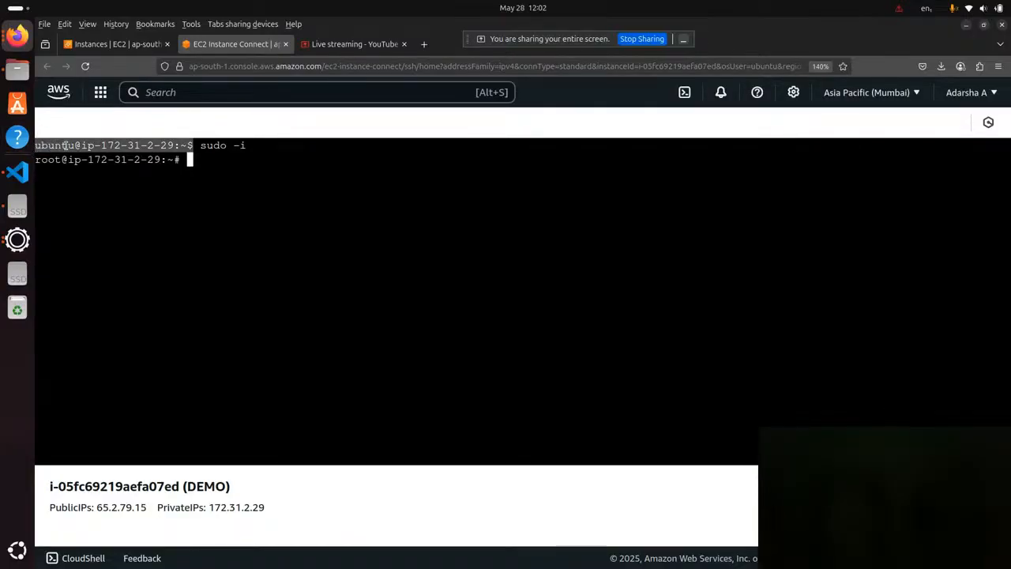
double_click(52, 159)
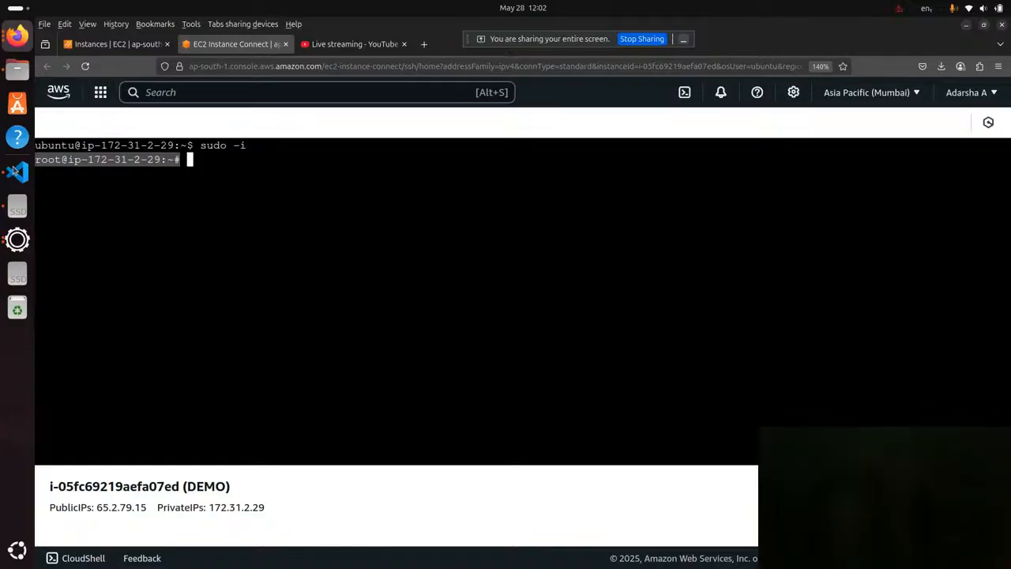
click(222, 166)
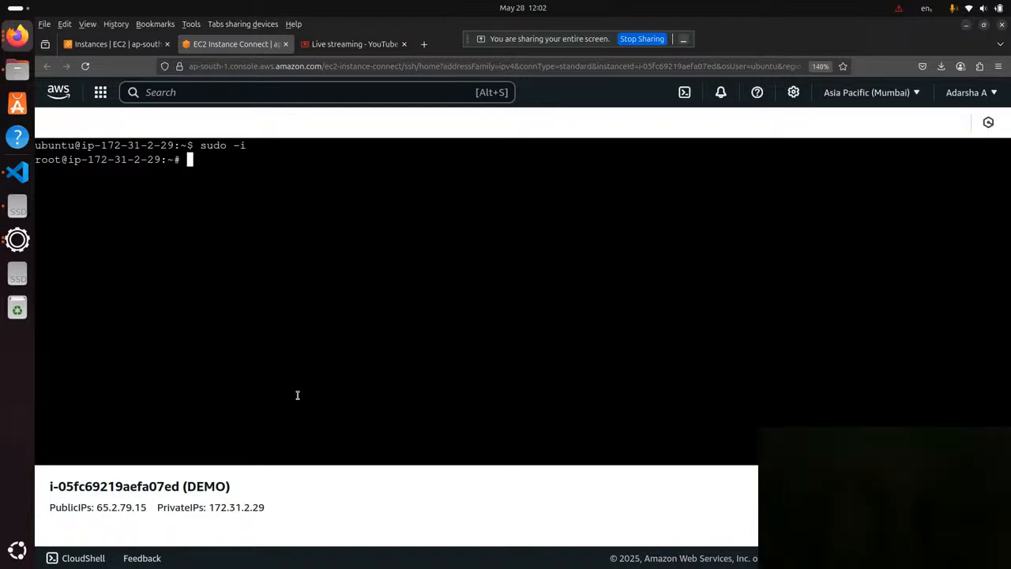
Refresh the instance's package lists with sudo apt-get update.
text(sudo apt-get )
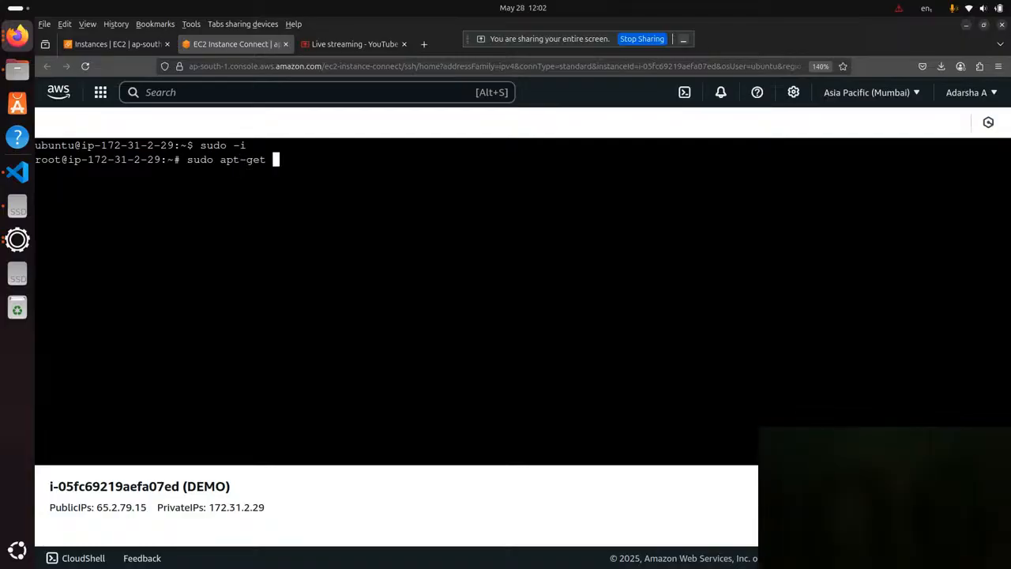
text(update)
key(Return)
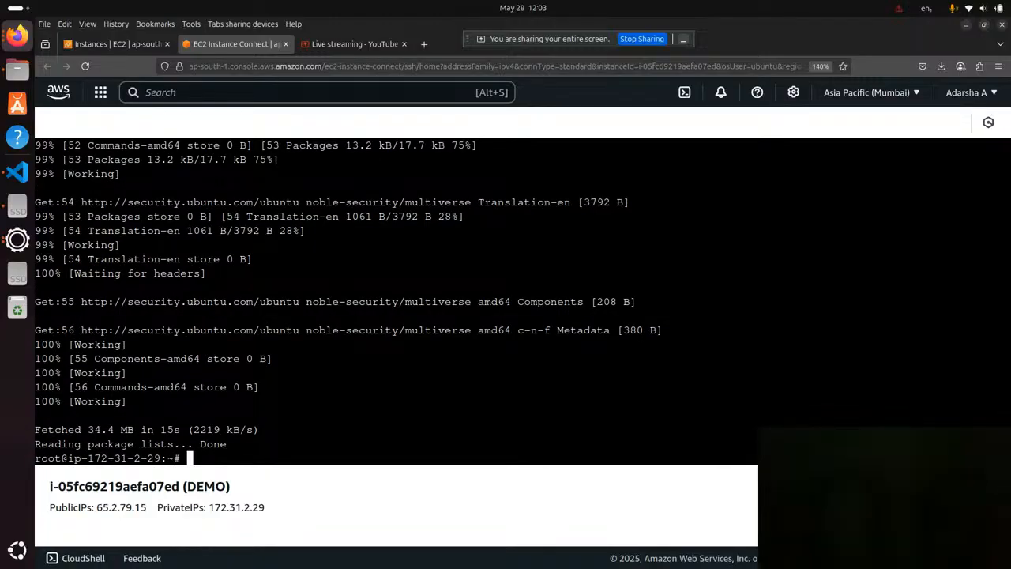
Upgrade the installed packages without confirmation by running sudo apt-get upgrade -y.
text(sudo apt-get)
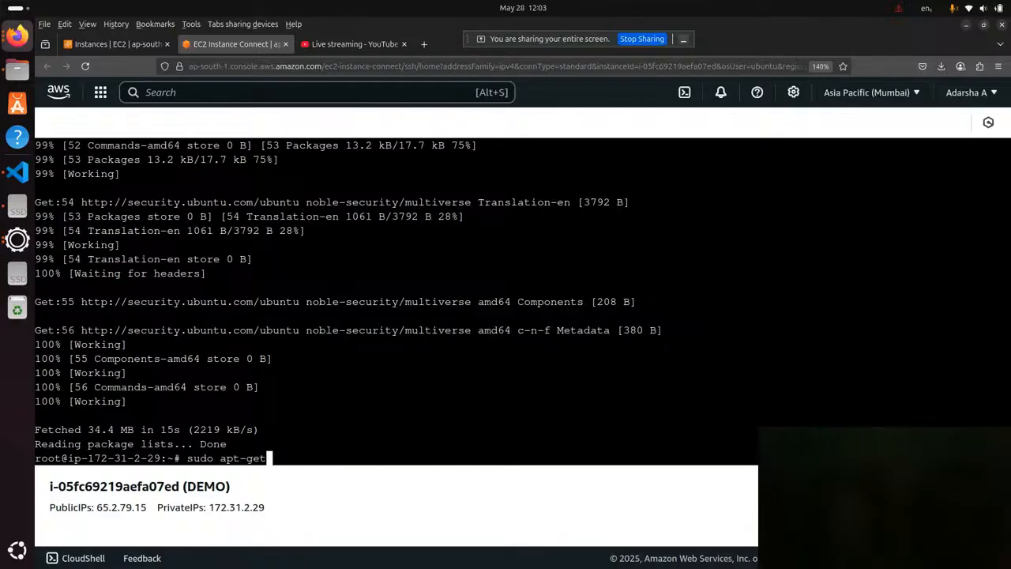
text( upgrade -y)
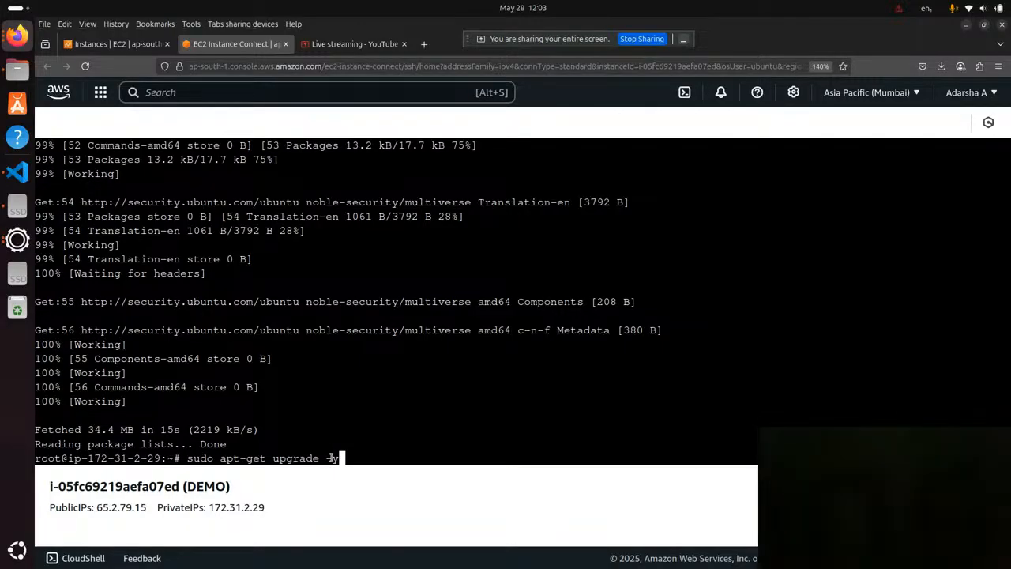
key(Return)
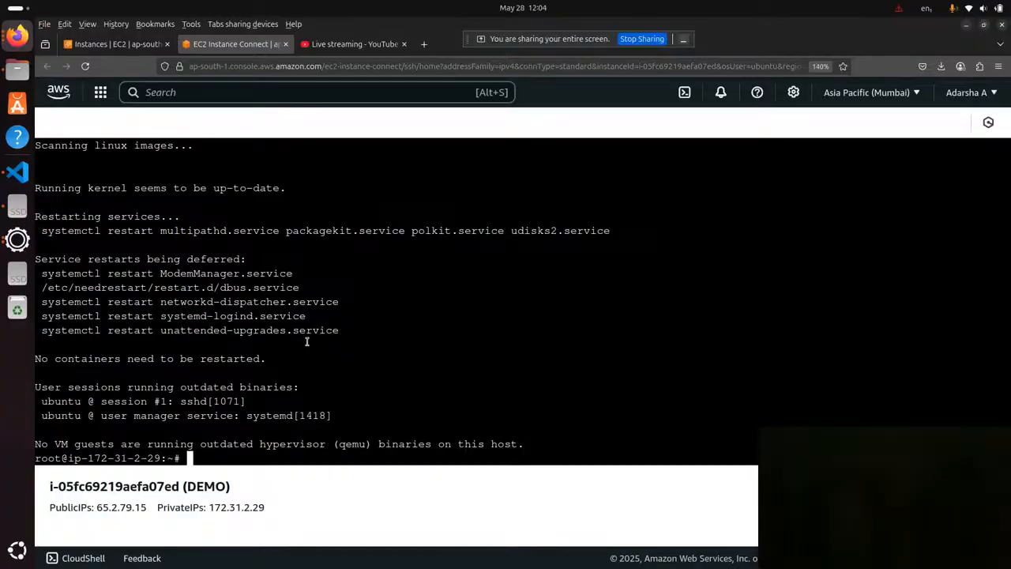
List the contents of root's home directory with ls and inspect the listed entry.
text(cl)
key(BackSpace)
key(BackSpace)
text(ls)
key(Return)
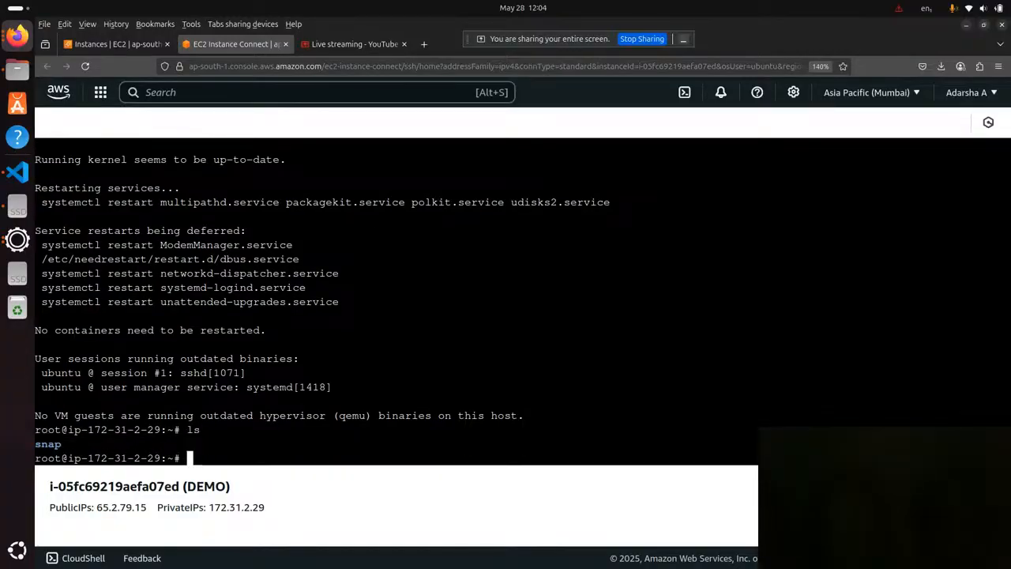
triple_click(63, 443)
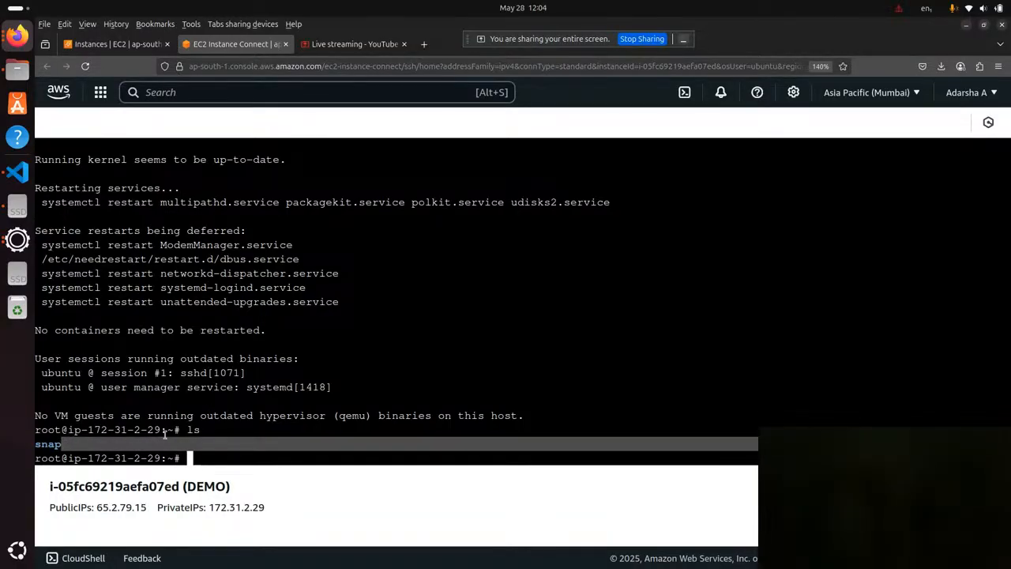
click(215, 448)
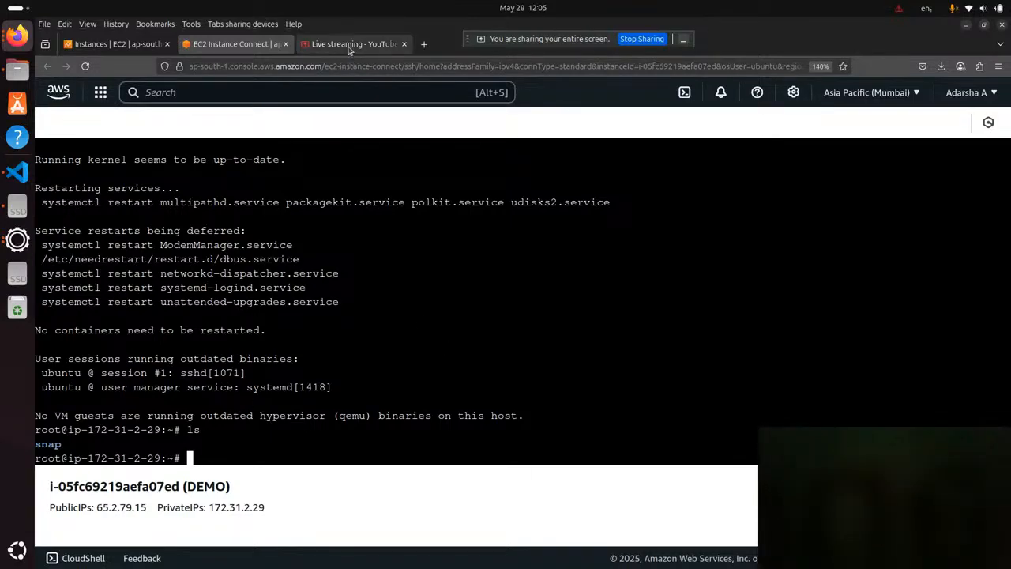
Switch to the YouTube Studio live streaming page.
mouse_move(348, 49)
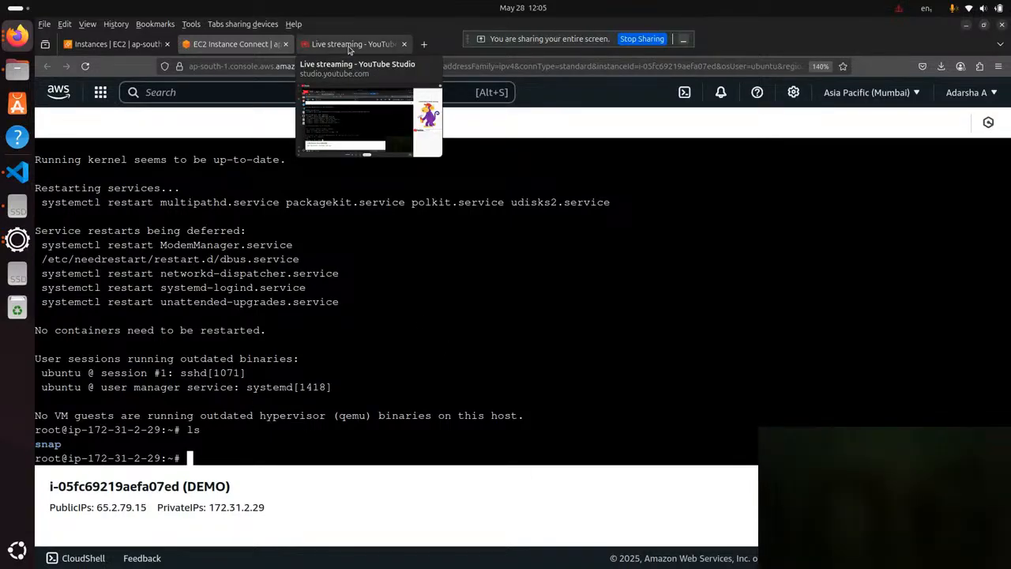
click(348, 46)
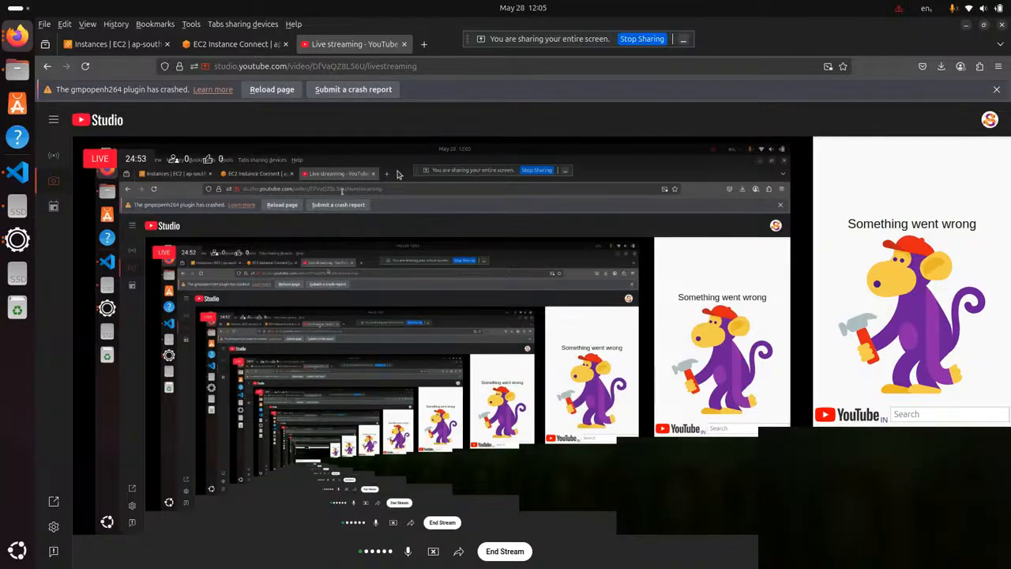